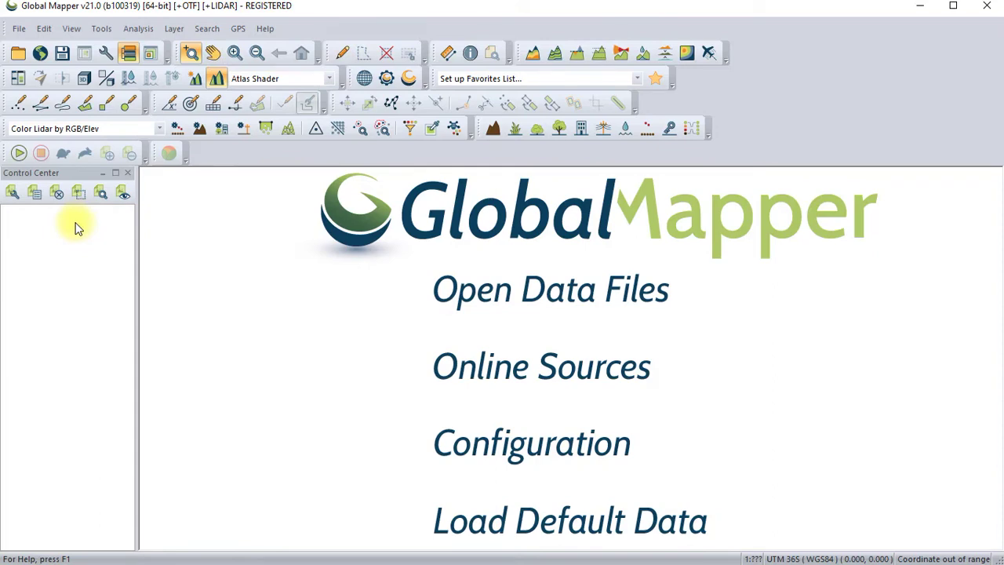
# Load the World Topo Map from the online topo map sources into the workspace.
pyautogui.click(471, 367)
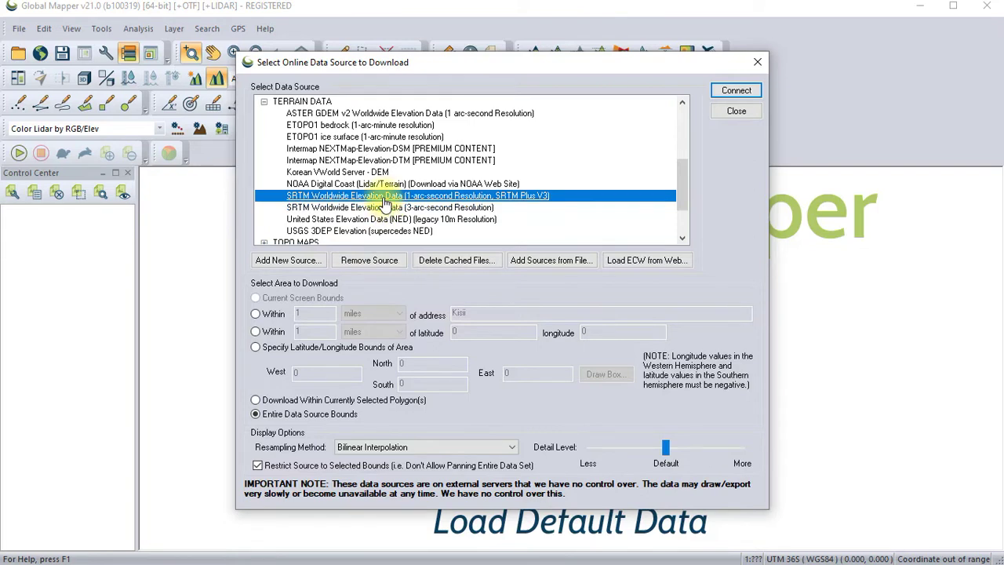
pyautogui.click(264, 102)
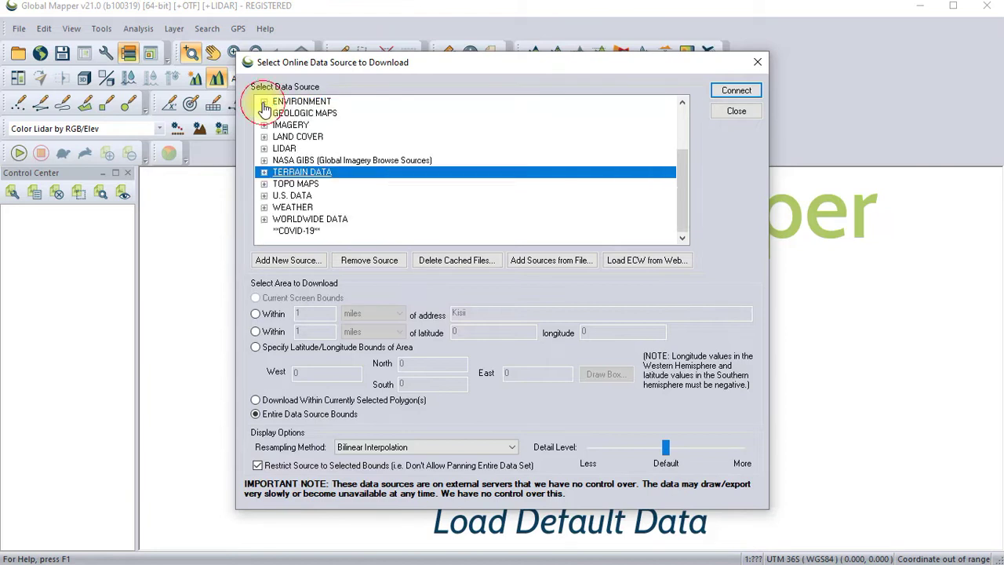
pyautogui.click(264, 185)
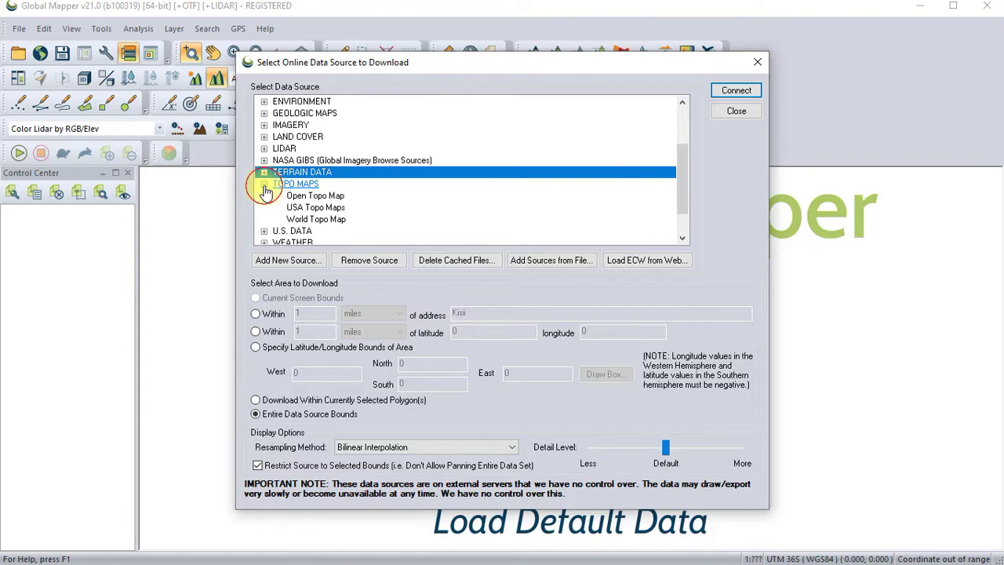
pyautogui.click(325, 222)
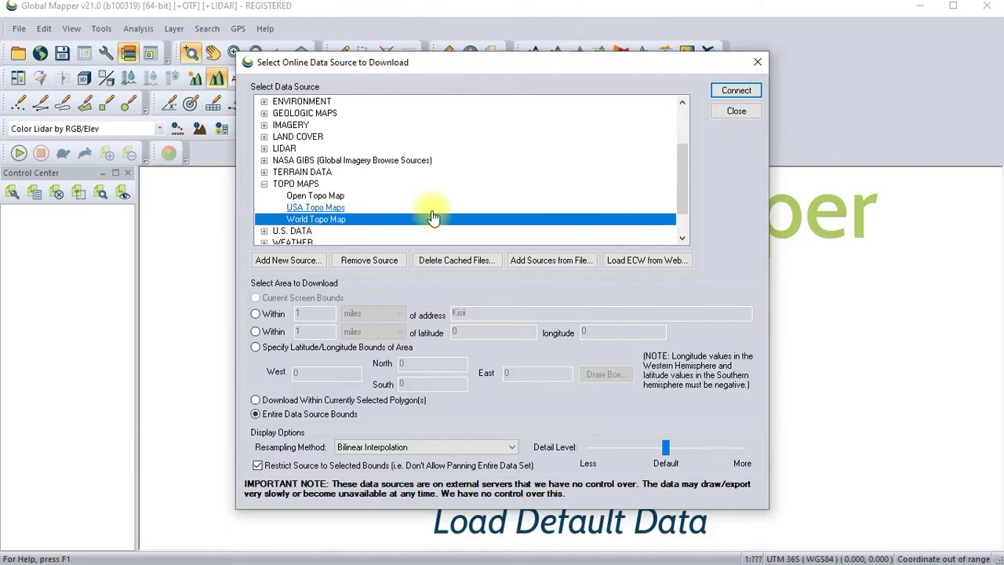
pyautogui.click(722, 93)
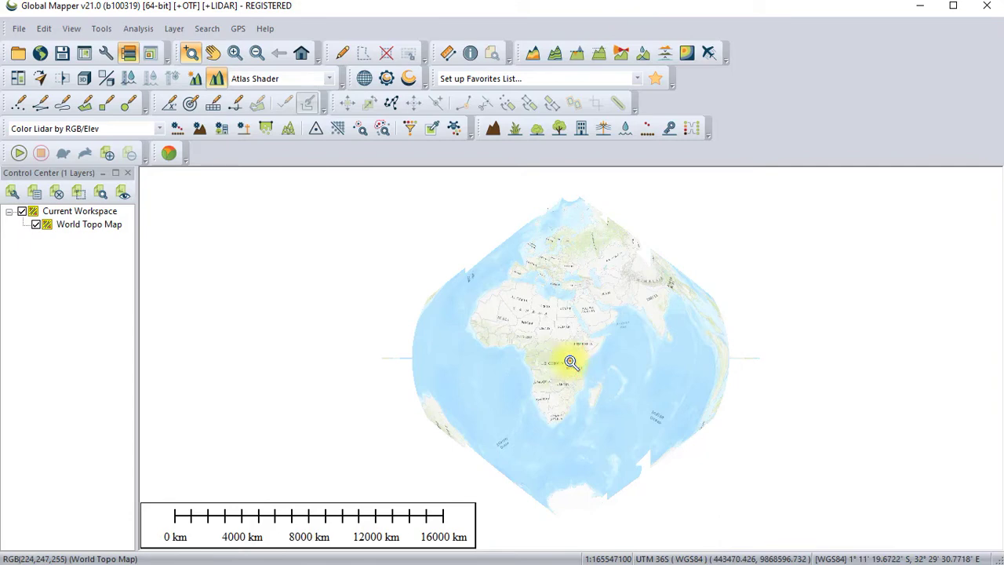
# Trace the Kisumu county boundary freehand on the topo map and create it as an area feature.
pyautogui.moveTo(572, 363); pyautogui.dragTo(581, 371)
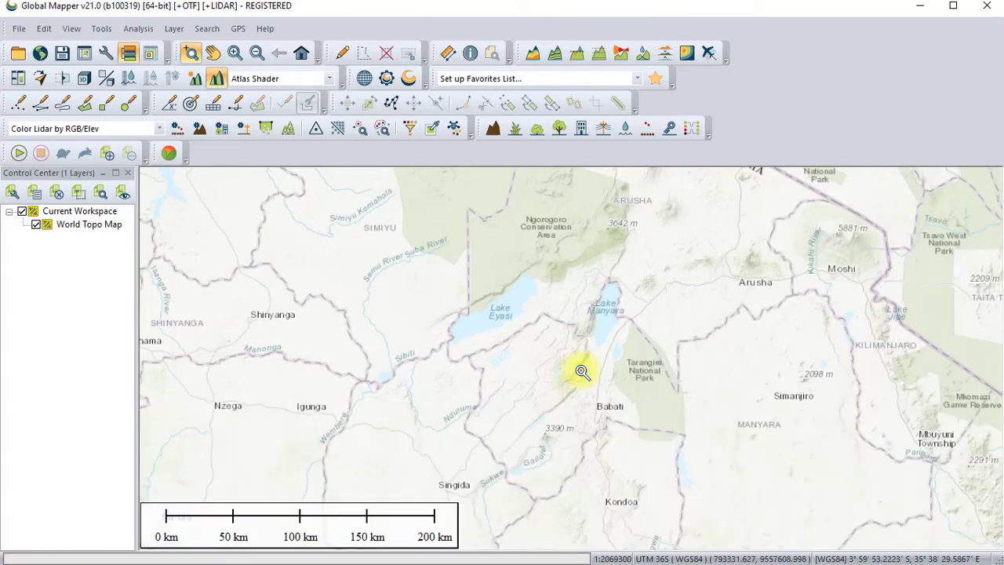
pyautogui.click(581, 371)
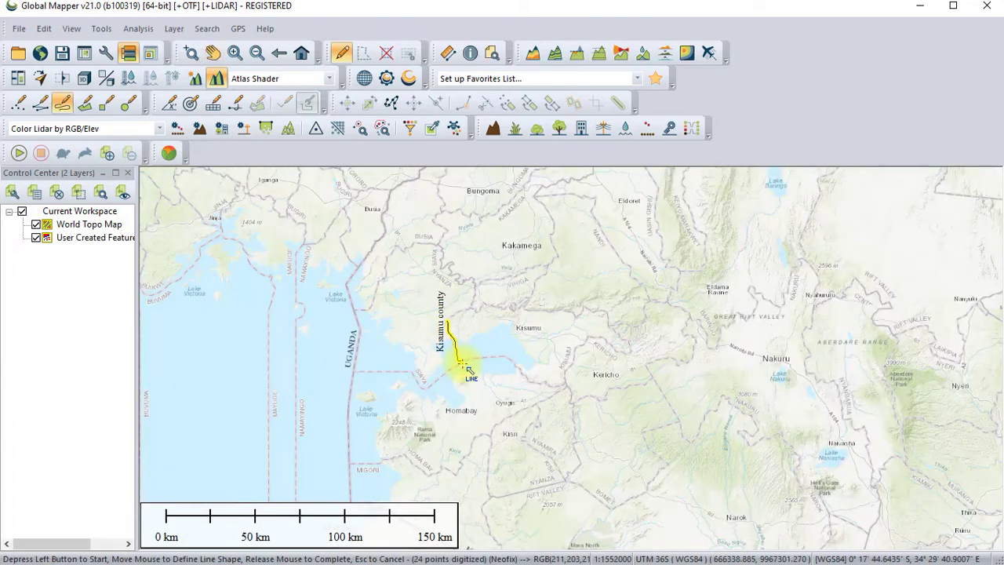
pyautogui.moveTo(467, 360)
pyautogui.mouseDown()
pyautogui.moveTo(511, 357)
pyautogui.moveTo(530, 378)
pyautogui.moveTo(561, 387)
pyautogui.moveTo(583, 346)
pyautogui.moveTo(626, 340)
pyautogui.moveTo(584, 306)
pyautogui.mouseUp()
pyautogui.moveTo(486, 307); pyautogui.dragTo(448, 326)
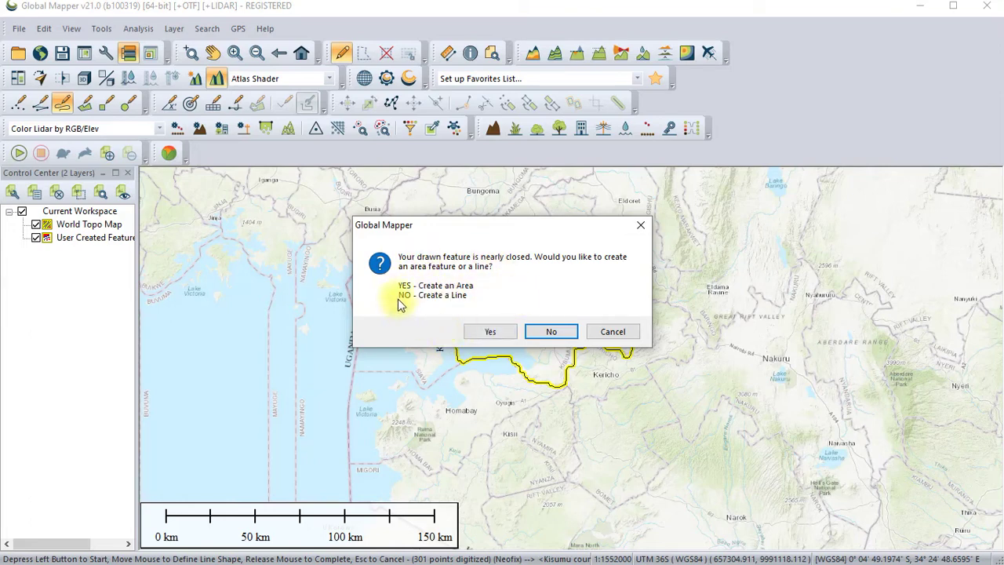
pyautogui.click(484, 332)
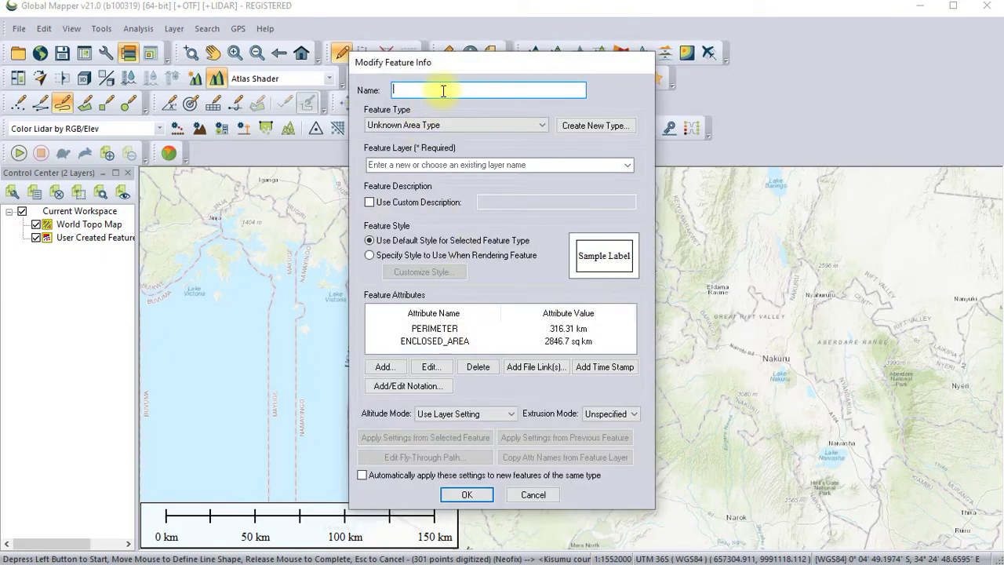
# Name the new area "Kisumu COunty", with feature type County, in the User Created Features layer.
pyautogui.write('Kisumu  CO')
pyautogui.click(541, 125)
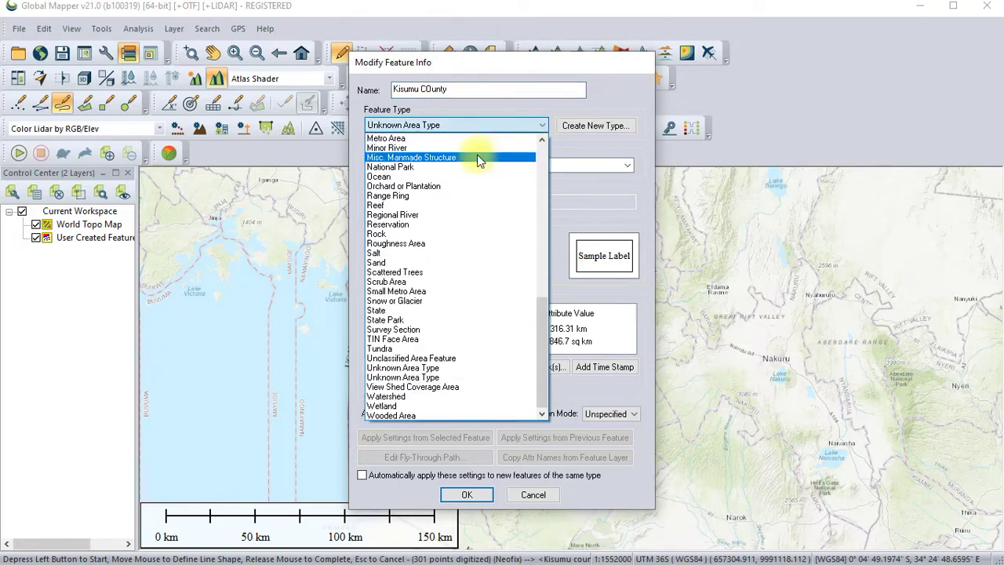
pyautogui.scroll(10, 471, 202)
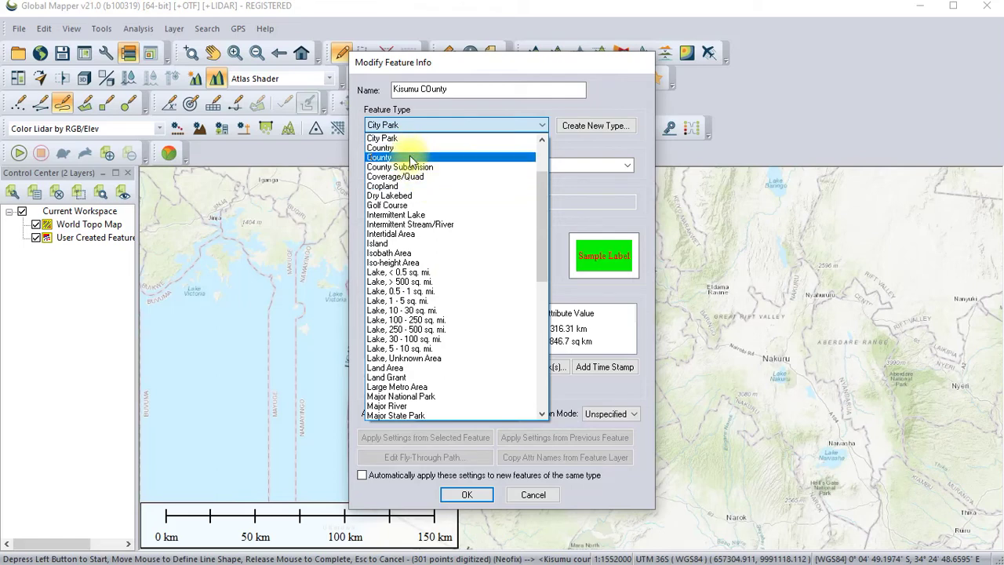
pyautogui.click(407, 158)
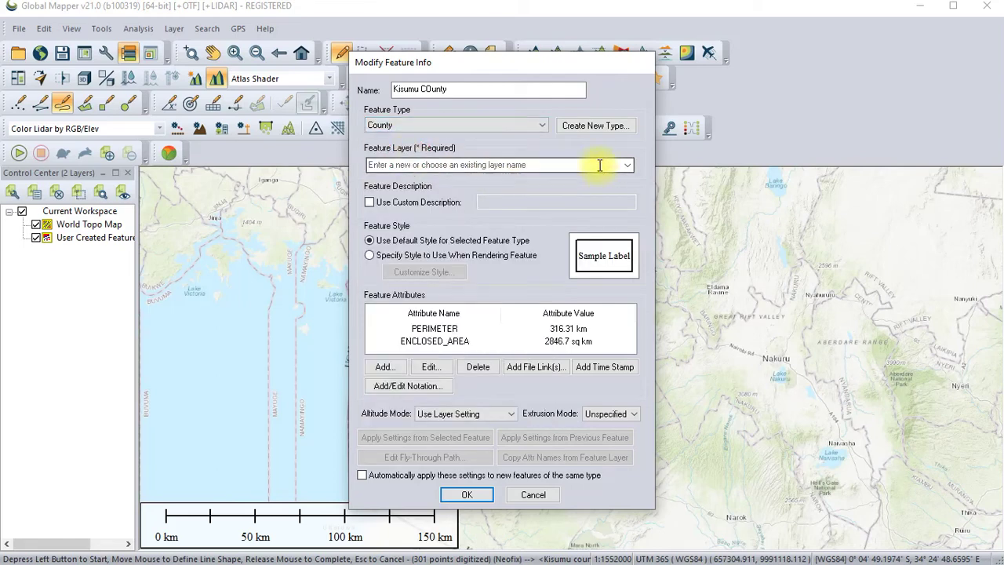
pyautogui.click(628, 167)
pyautogui.click(627, 166)
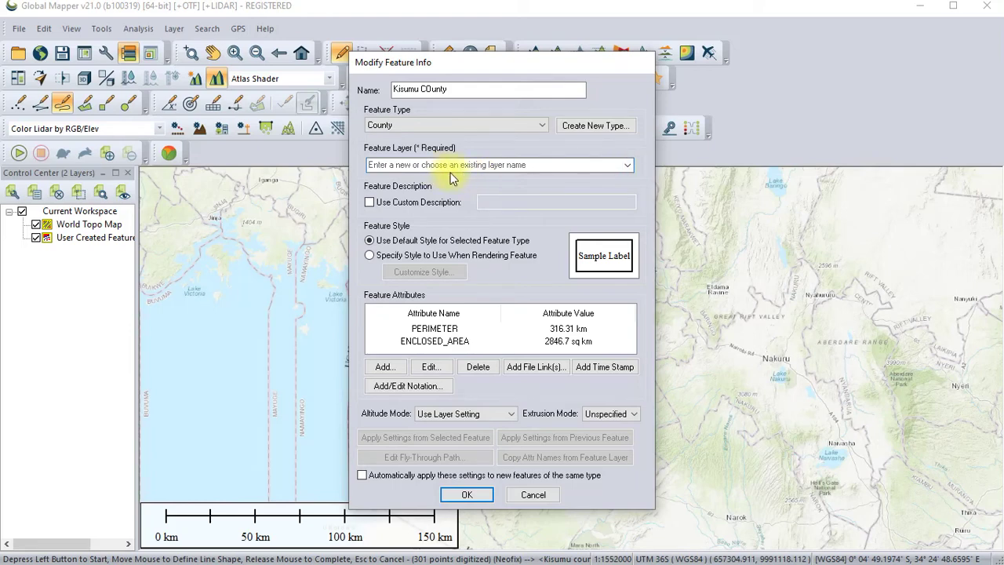
pyautogui.click(626, 164)
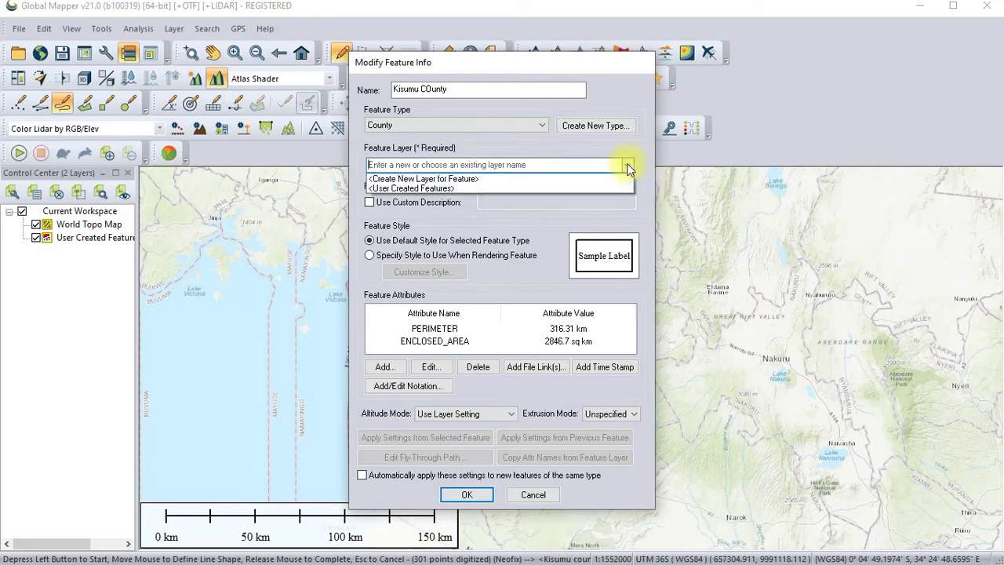
pyautogui.click(465, 187)
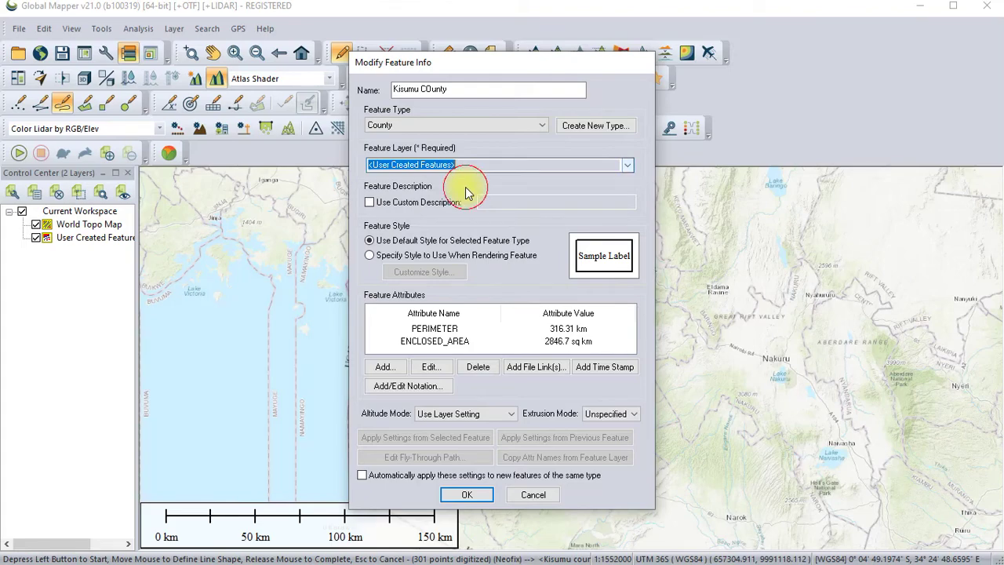
pyautogui.click(465, 496)
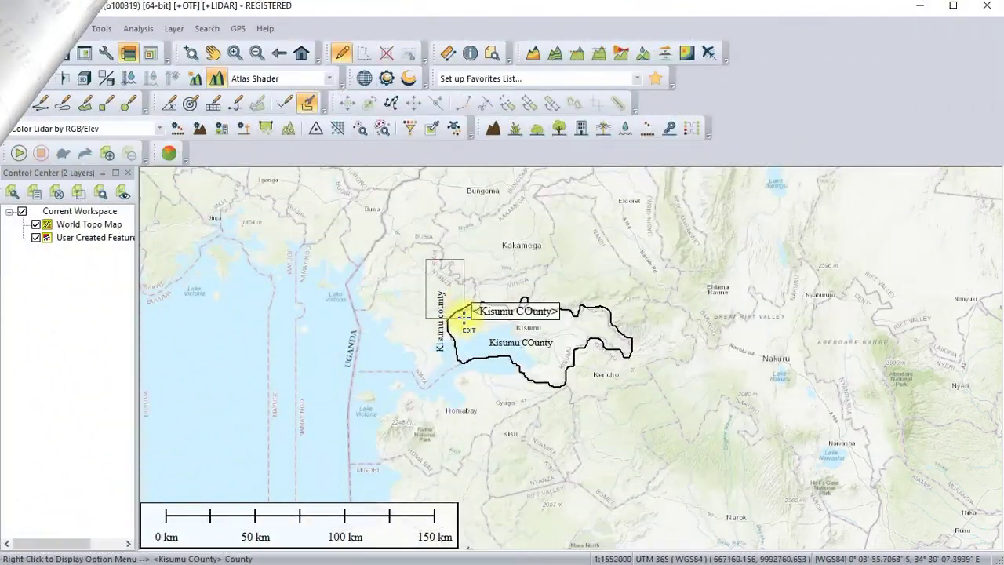
# Select the Kisumu county area and download SRTM Worldwide Elevation Data (1-arc-second Resolution, SRTM Plus V3) within the selected polygon.
pyautogui.moveTo(464, 317); pyautogui.dragTo(679, 422)
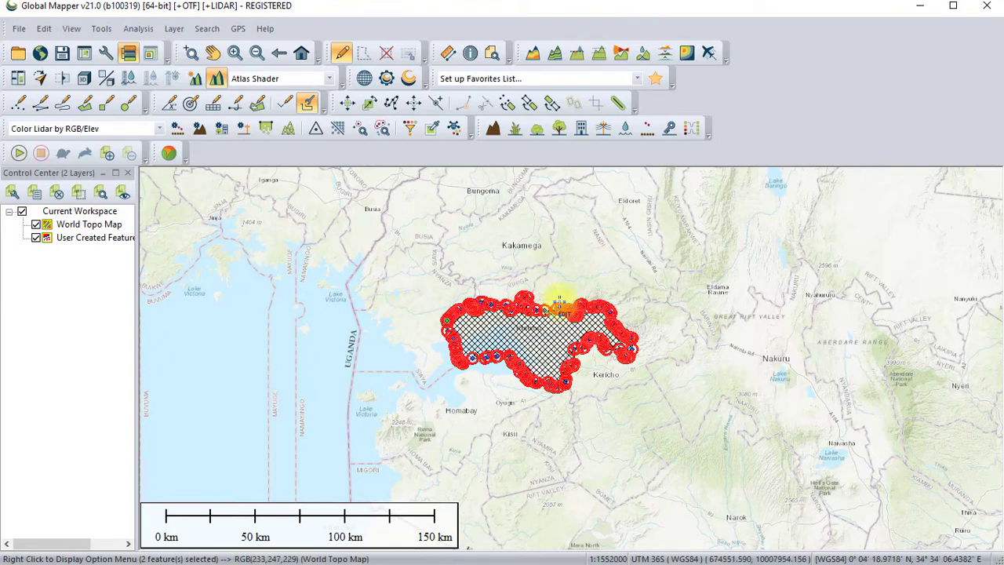
pyautogui.click(40, 52)
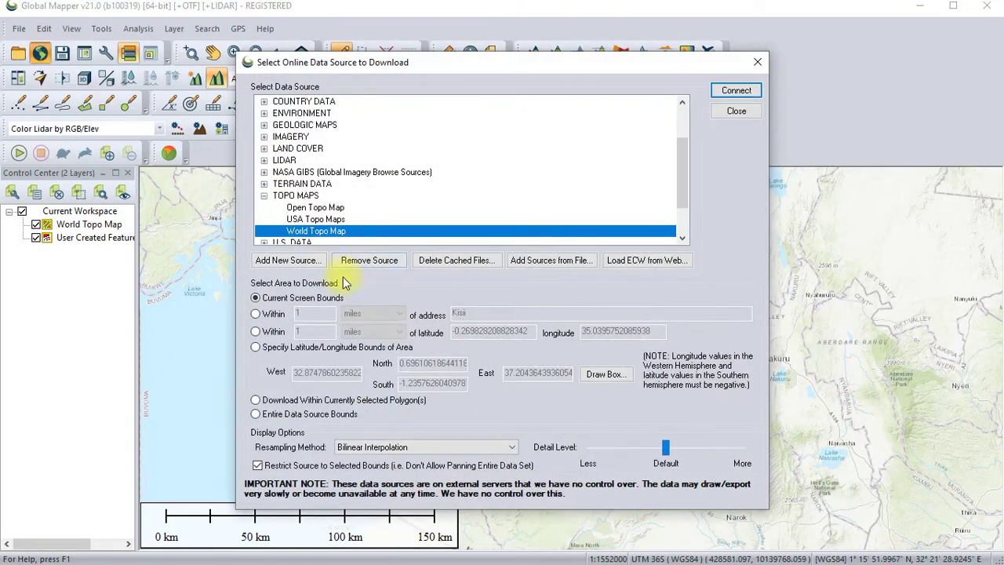
pyautogui.click(264, 195)
pyautogui.click(264, 183)
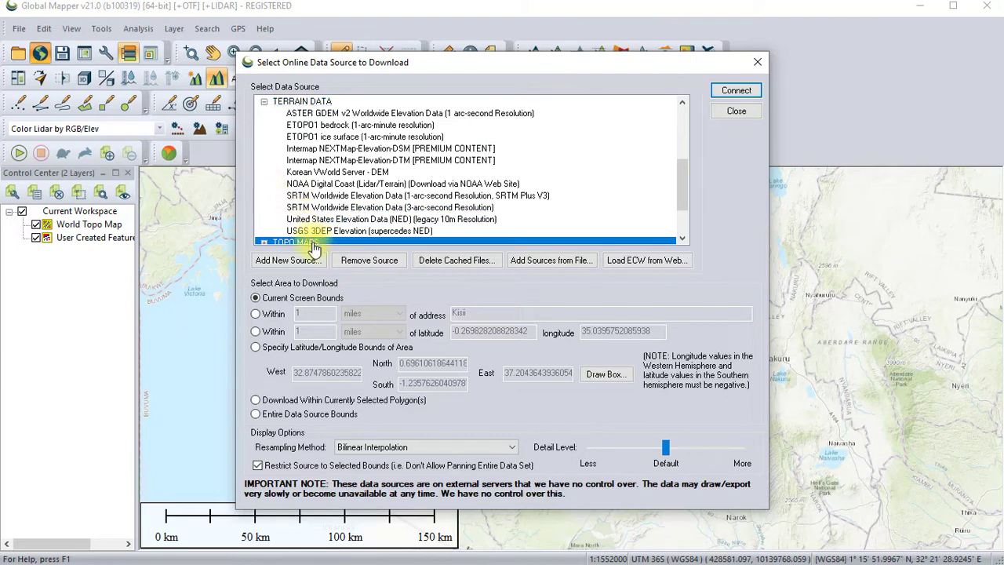
pyautogui.click(343, 196)
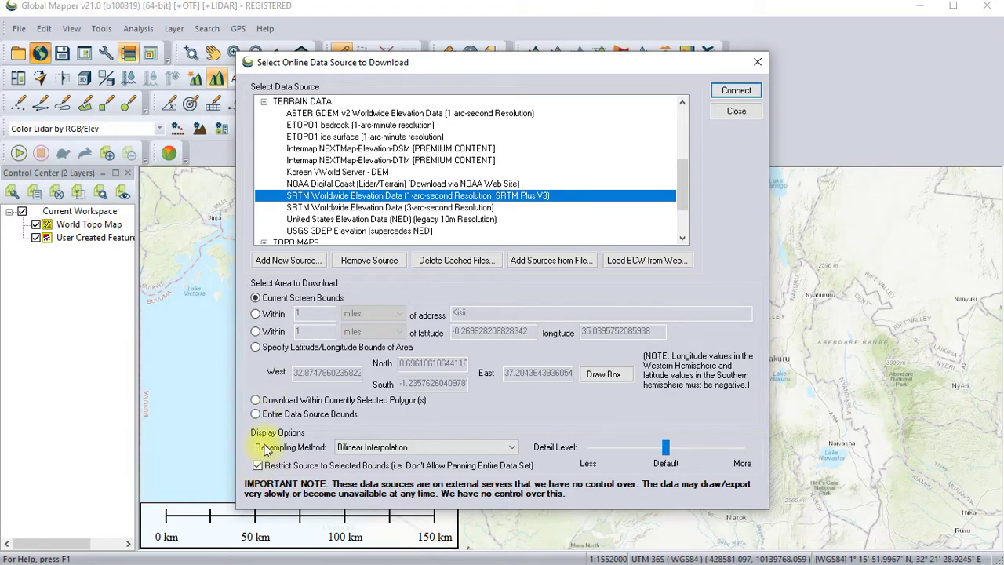
pyautogui.click(261, 402)
pyautogui.click(746, 89)
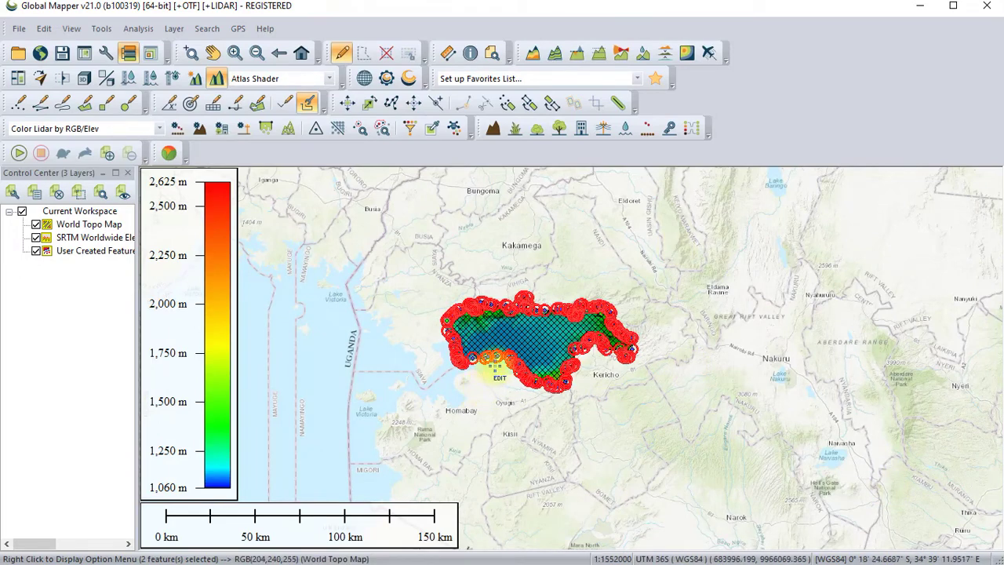
# Open contour generation for the county terrain and set the contour interval to 1 metre, starting at the minimum elevation.
pyautogui.moveTo(547, 347)
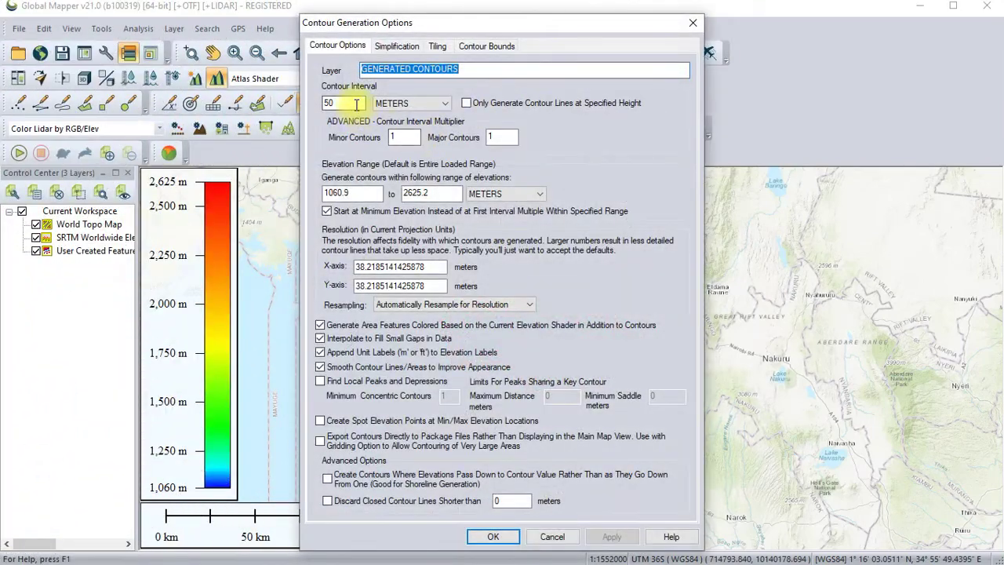
pyautogui.doubleClick(352, 101)
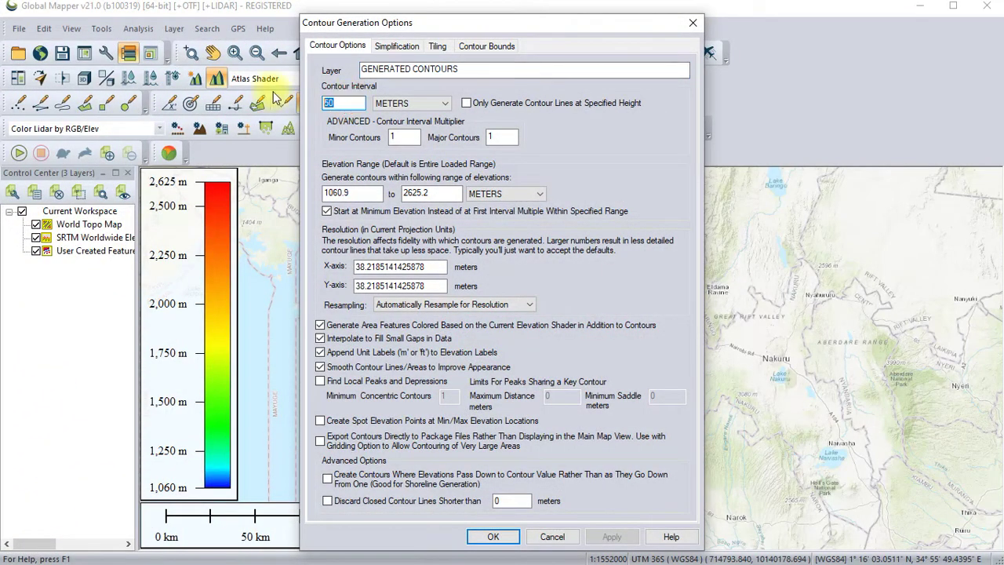
pyautogui.write('1')
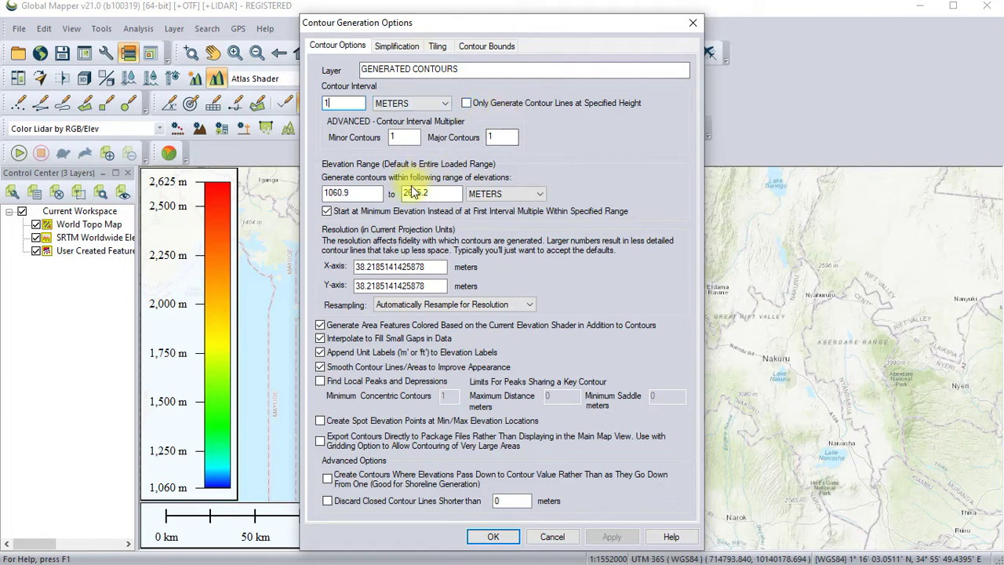
pyautogui.click(327, 211)
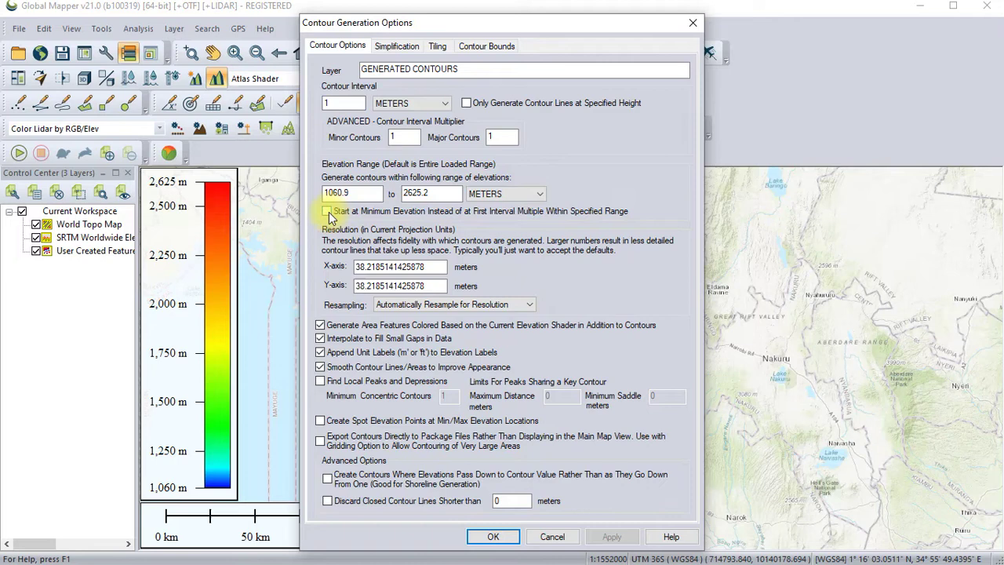
pyautogui.click(327, 212)
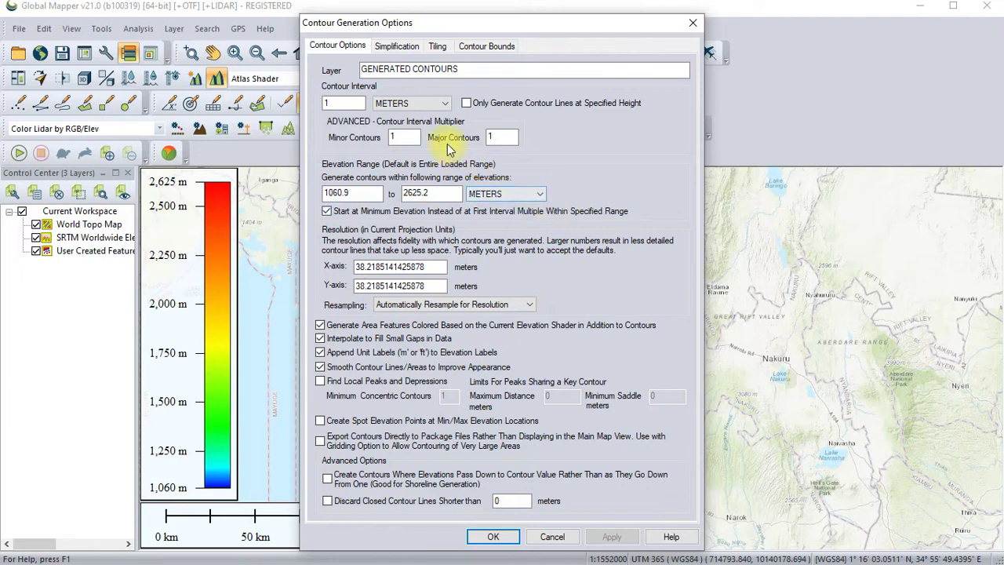
# Review the simplification, tiling and contour bounds options, and generate the contours for all loaded data.
pyautogui.click(400, 49)
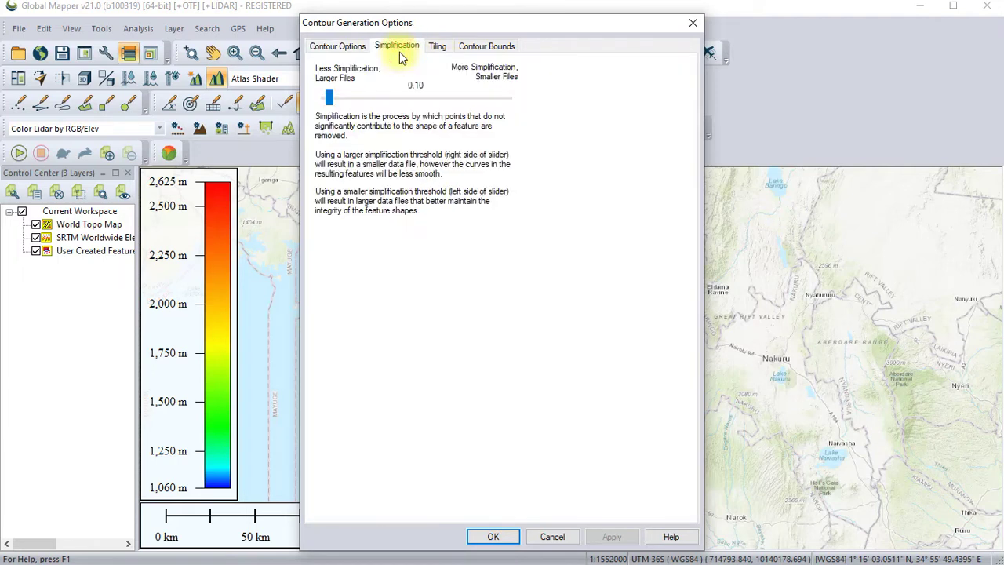
pyautogui.click(442, 47)
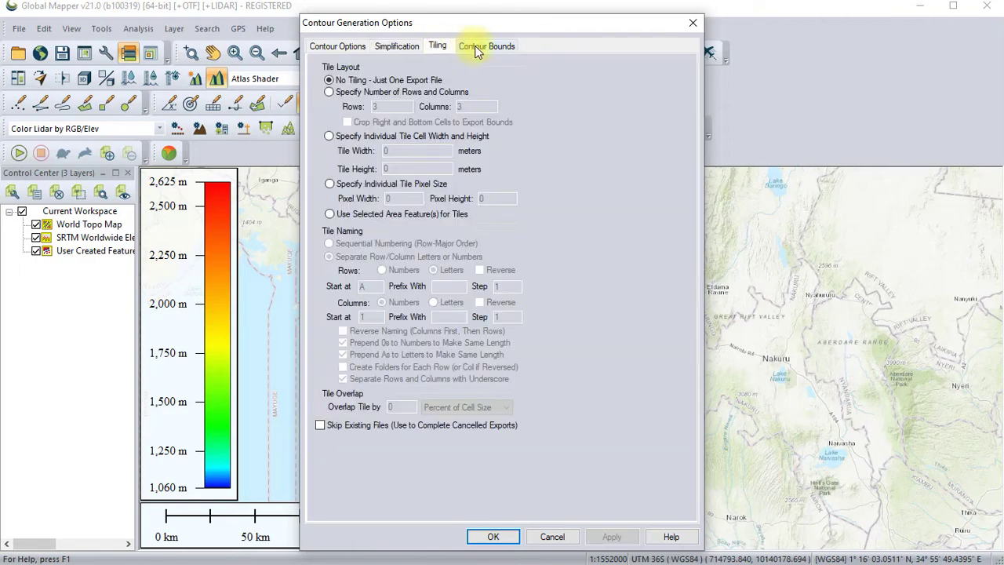
pyautogui.click(475, 48)
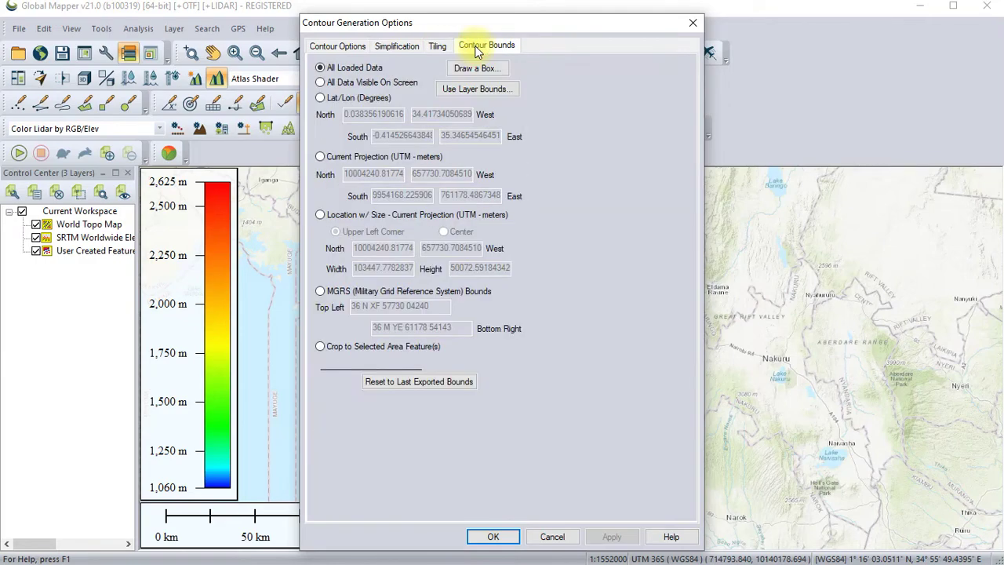
pyautogui.click(478, 535)
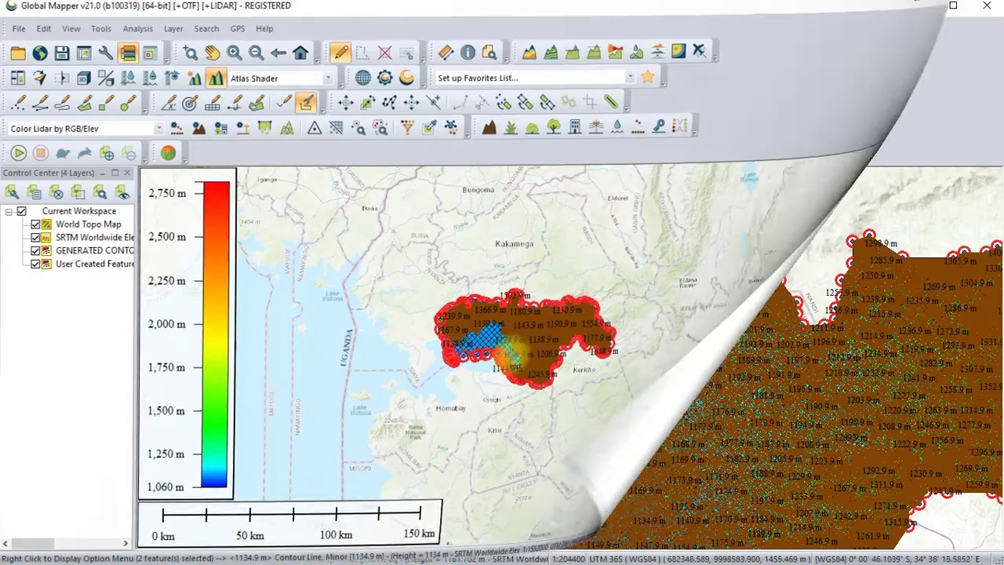
# Start an elevation grid export of the loaded data in DEM format with the quadrangle name "Kisumu County".
pyautogui.moveTo(403, 298)
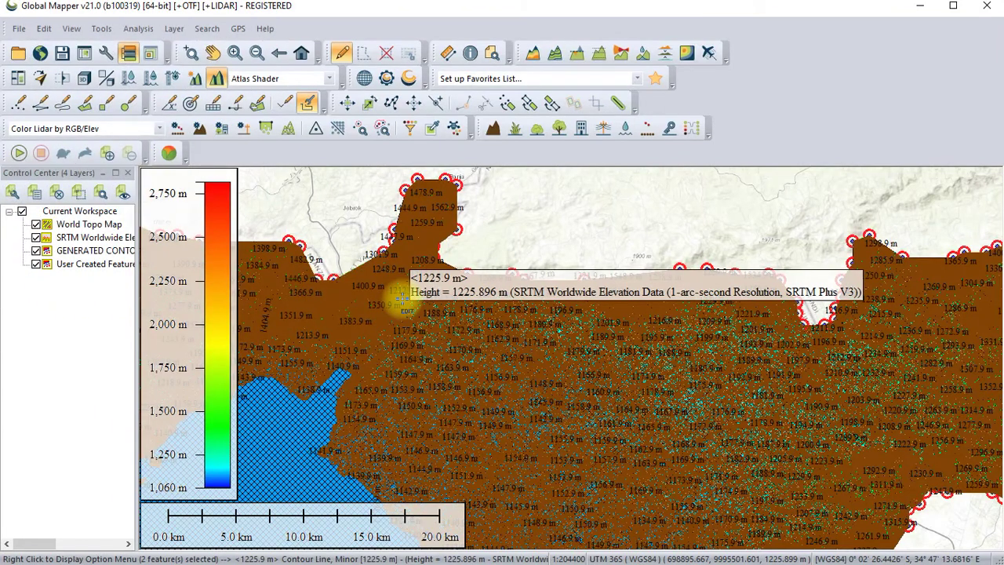
pyautogui.moveTo(492, 327)
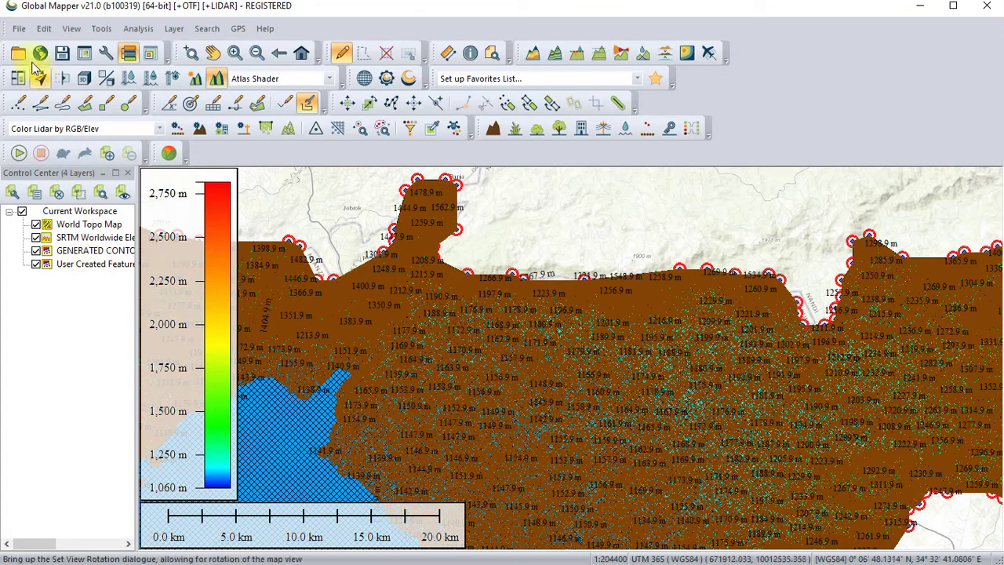
pyautogui.click(19, 30)
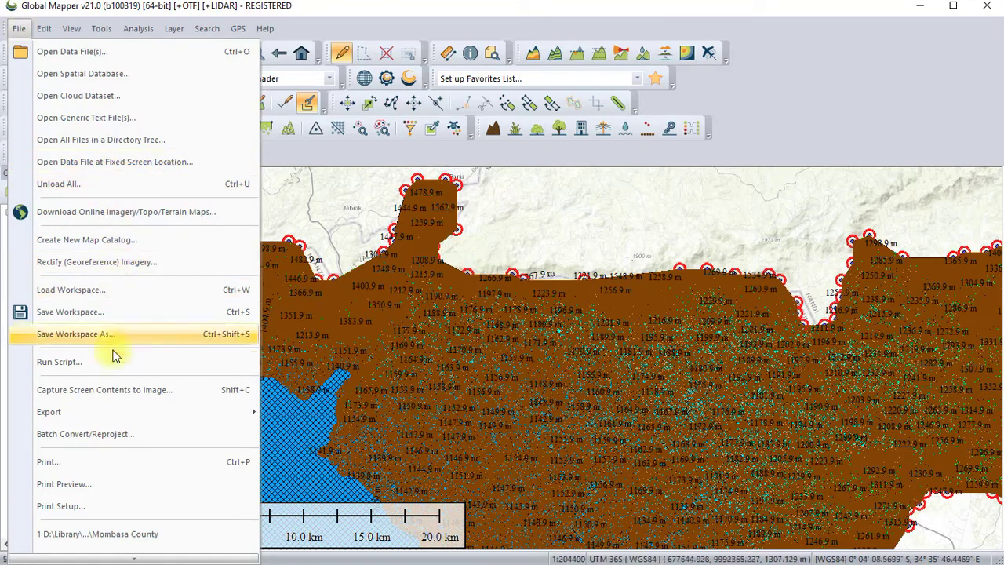
pyautogui.moveTo(111, 410)
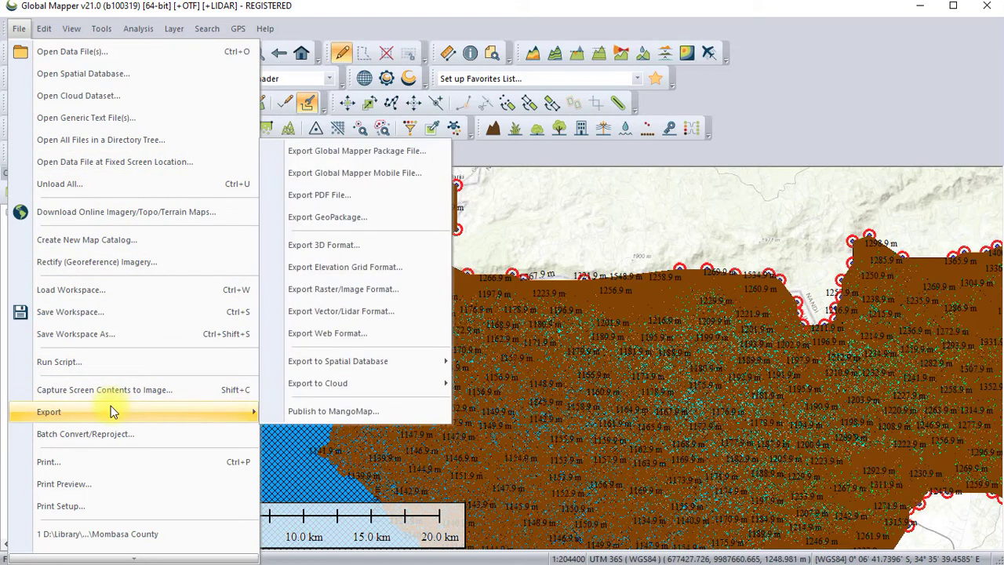
pyautogui.click(350, 268)
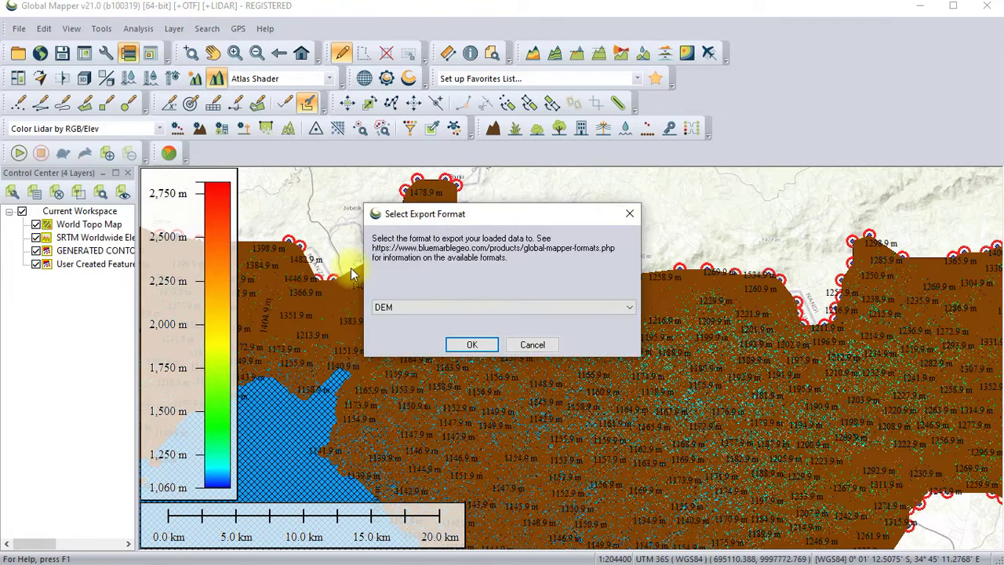
pyautogui.click(471, 345)
pyautogui.click(447, 381)
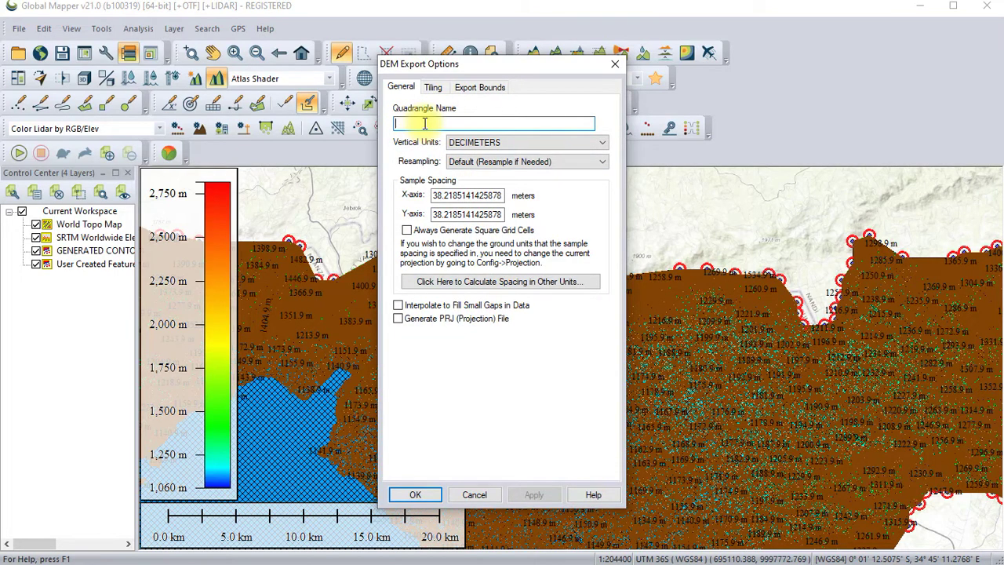
pyautogui.write('Kisumu County')
# Check the tiling and export bounds options, set the vertical units to METERS, and accept the DEM export options.
pyautogui.click(432, 87)
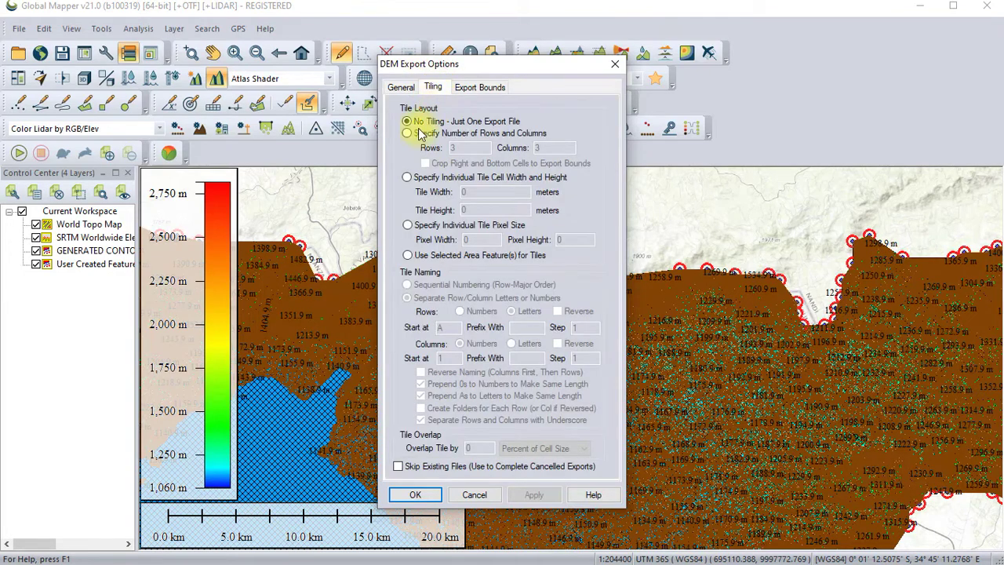
pyautogui.click(468, 90)
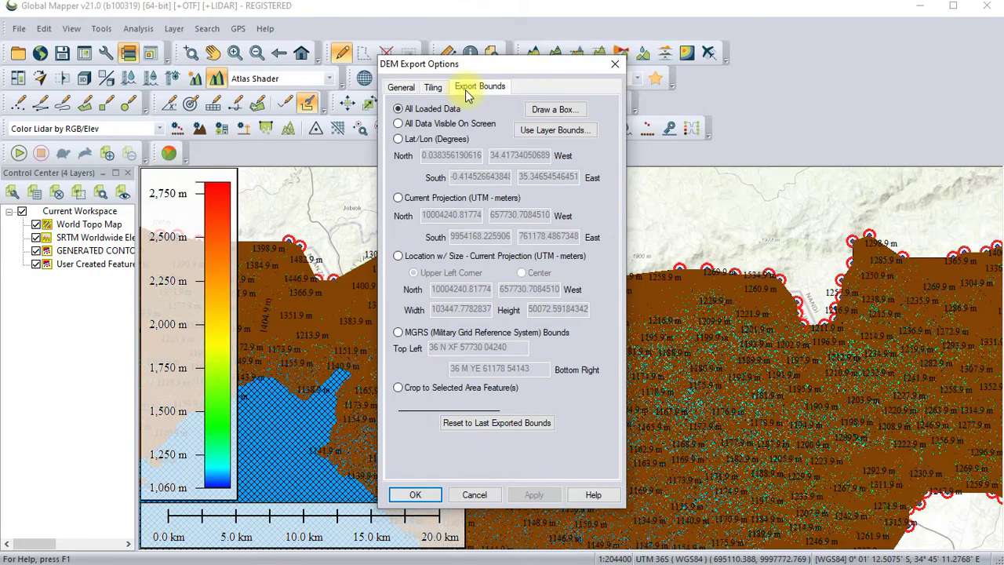
pyautogui.click(400, 87)
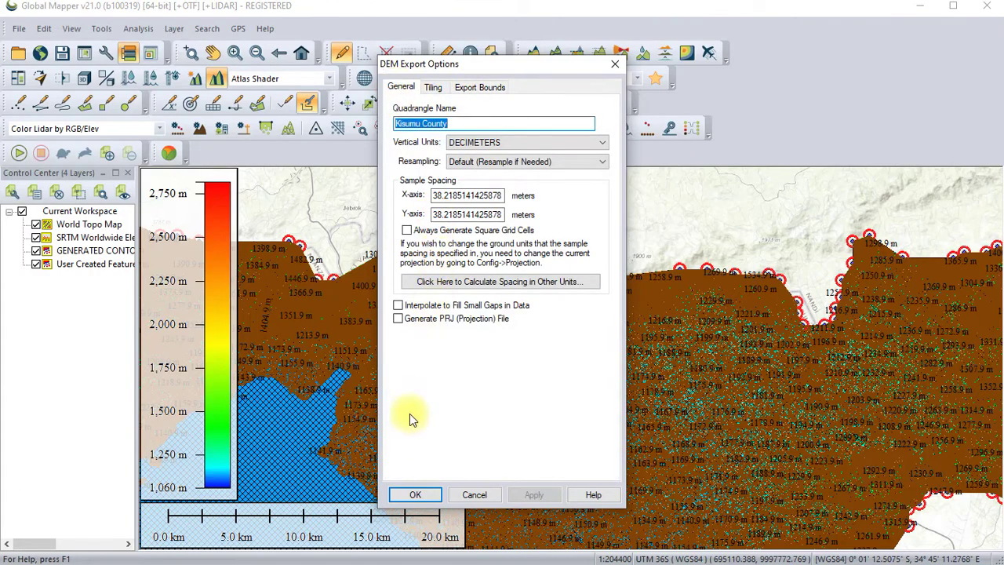
pyautogui.click(418, 495)
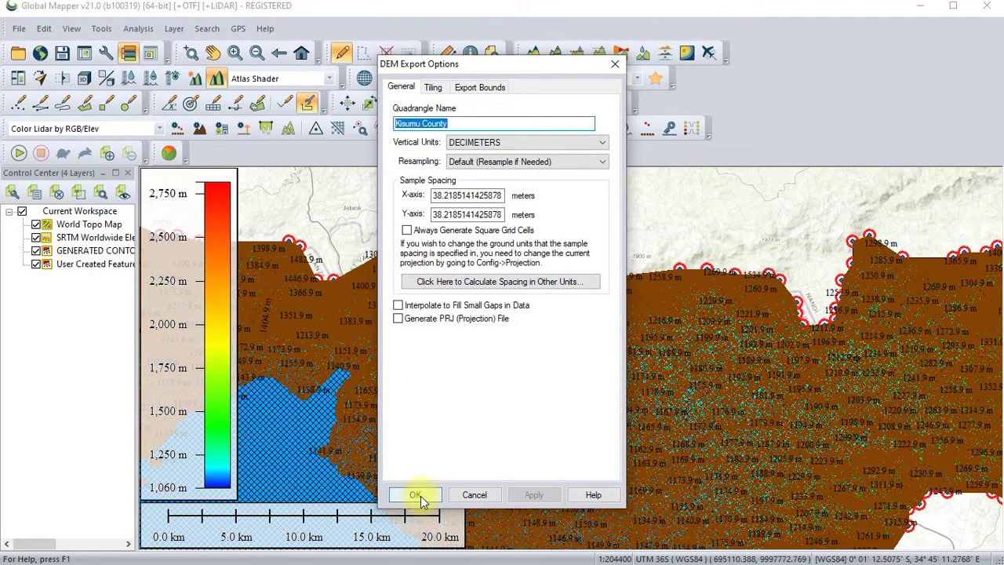
pyautogui.click(530, 142)
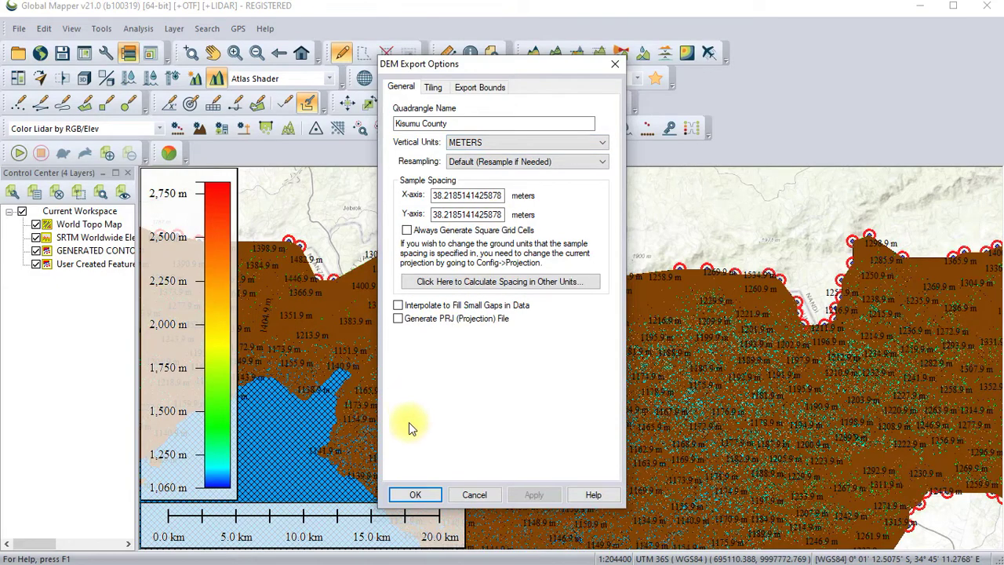
pyautogui.click(415, 495)
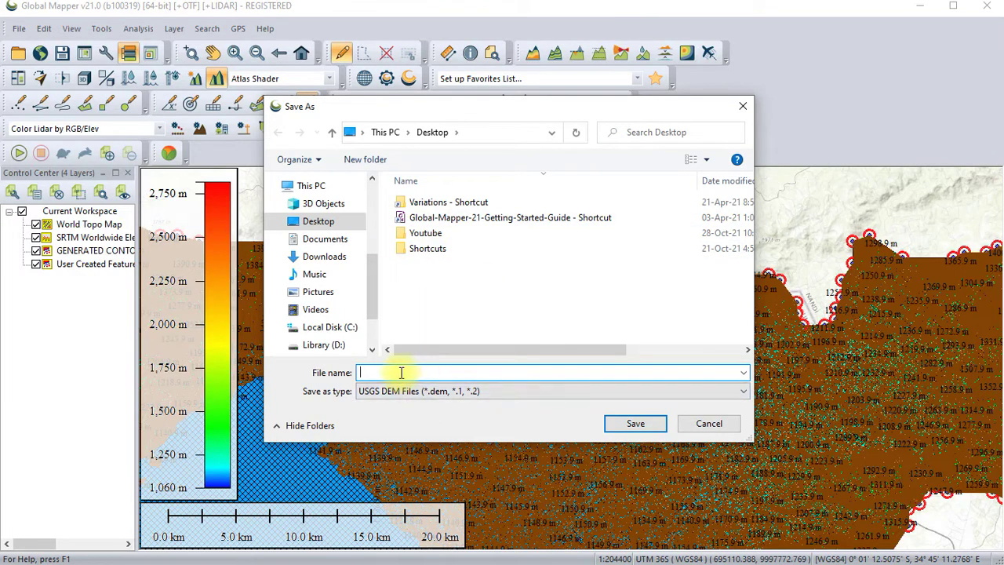
# Save the DEM export on the Desktop as "Kisumu DEM File" in USGS DEM format.
pyautogui.write('Kisumu ')
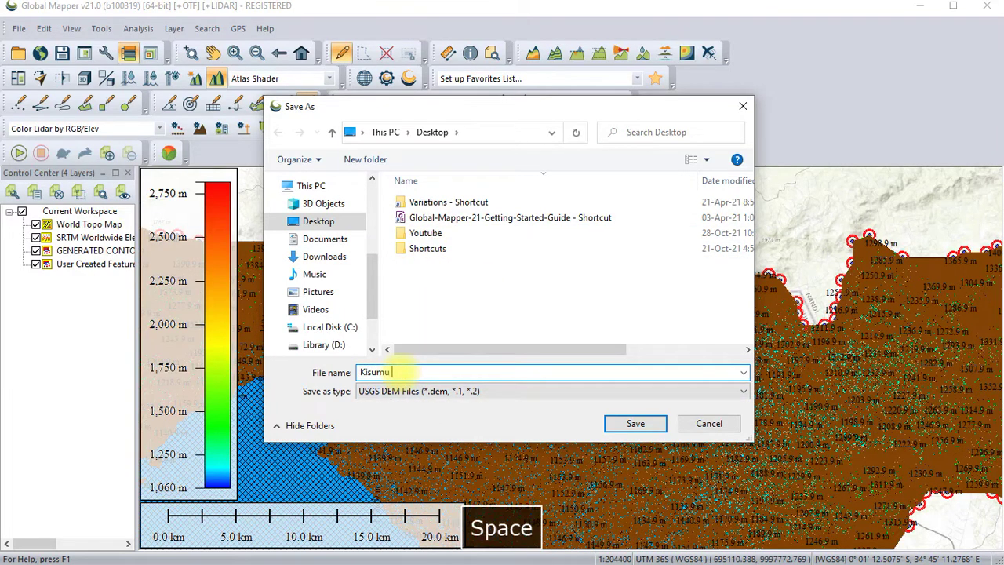
pyautogui.write('D')
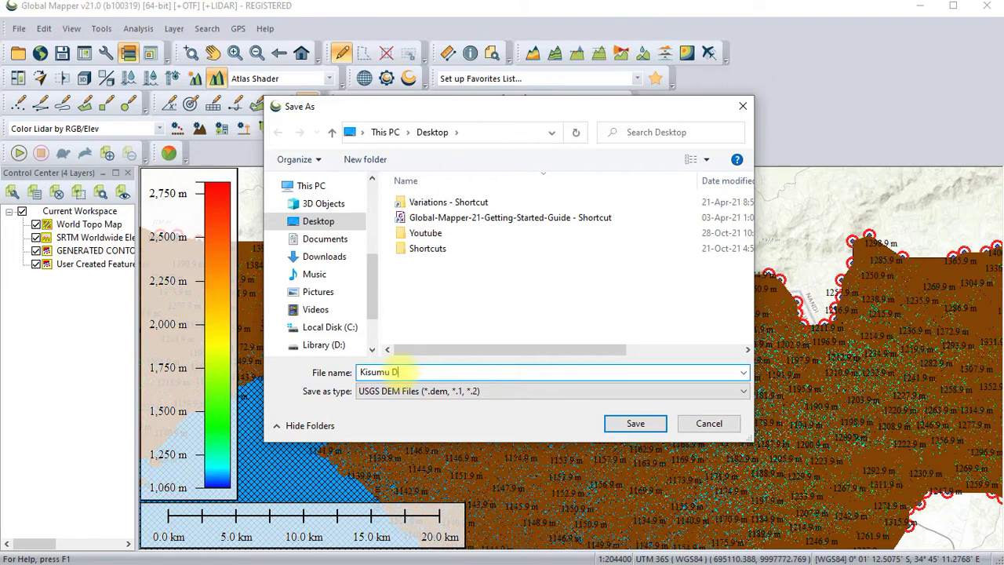
pyautogui.write('eM File')
pyautogui.click(647, 423)
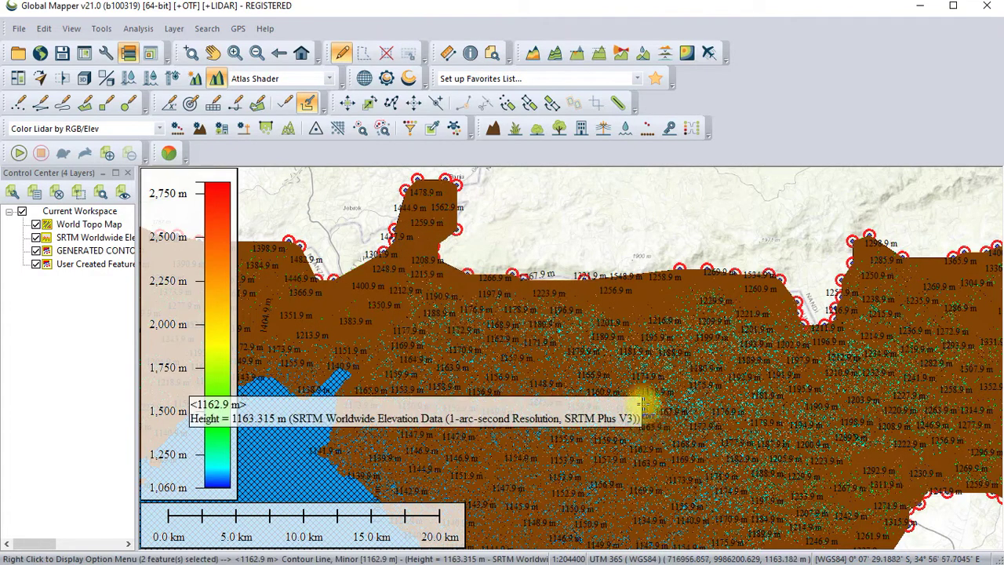
# Save the workspace to the Desktop under the name "Kisumu County".
pyautogui.scroll(-2, 603, 357)
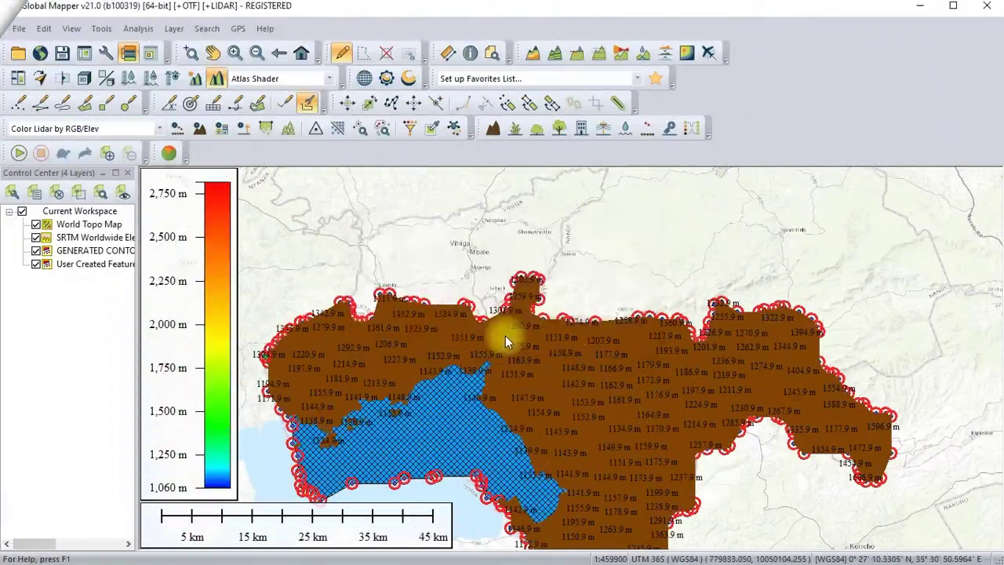
pyautogui.hotkey('ctrl', 's')
pyautogui.write('Ki')
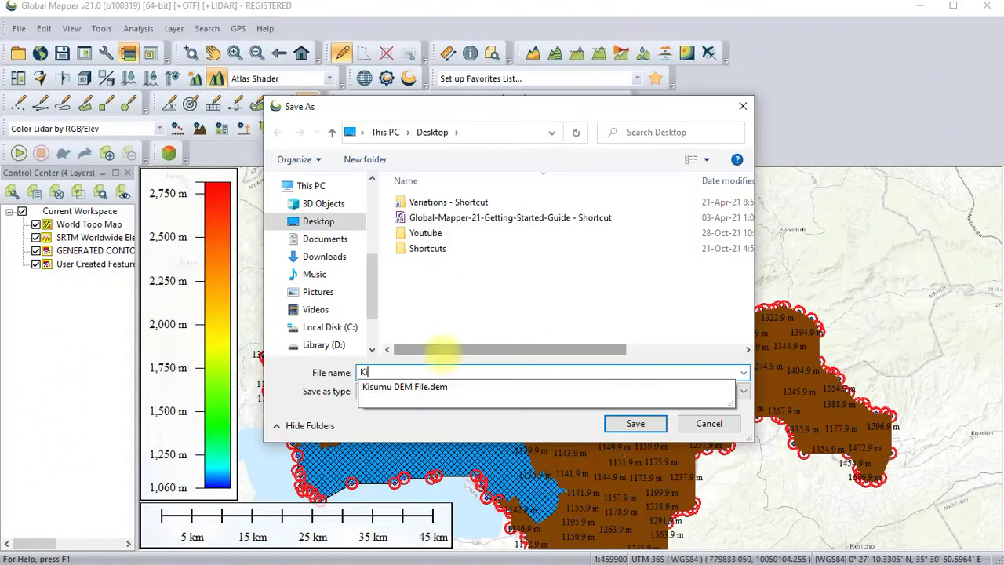
pyautogui.press('Down')
pyautogui.press('Home')
pyautogui.hotkey('ctrl', 'Right')
pyautogui.write('County')
pyautogui.press('Delete')
pyautogui.press('Delete')
pyautogui.press('Delete')
pyautogui.press('Delete')
pyautogui.press('Delete')
pyautogui.press('Delete')
pyautogui.press('Delete')
pyautogui.press('Delete')
pyautogui.press('Delete')
pyautogui.press('Delete')
pyautogui.press('Delete')
pyautogui.press('Delete')
pyautogui.click(652, 417)
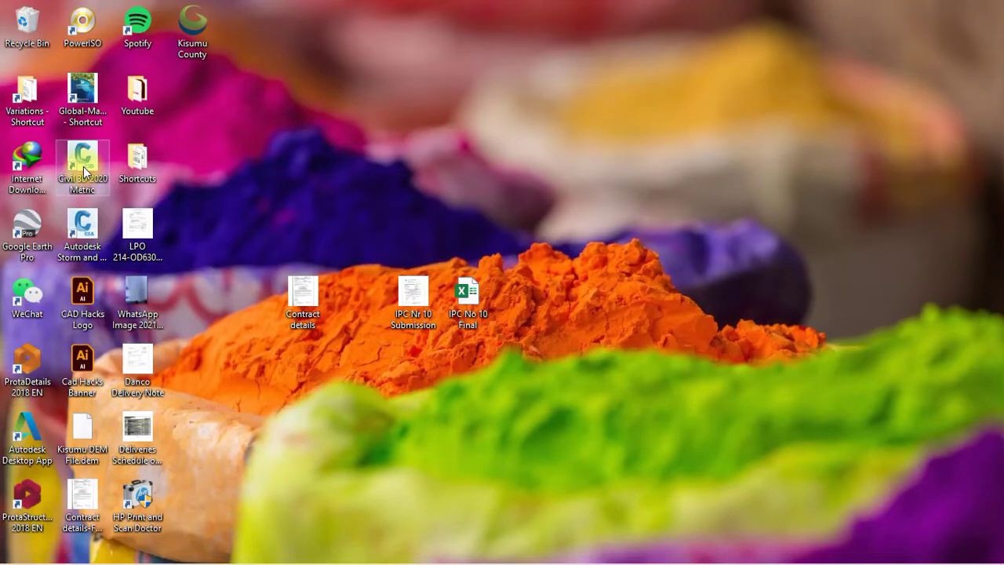
# Launch Civil 3D 2020 Metric and create a surface from the DEM file "Kisumu DEM File.dem" on the Desktop.
pyautogui.doubleClick(84, 171)
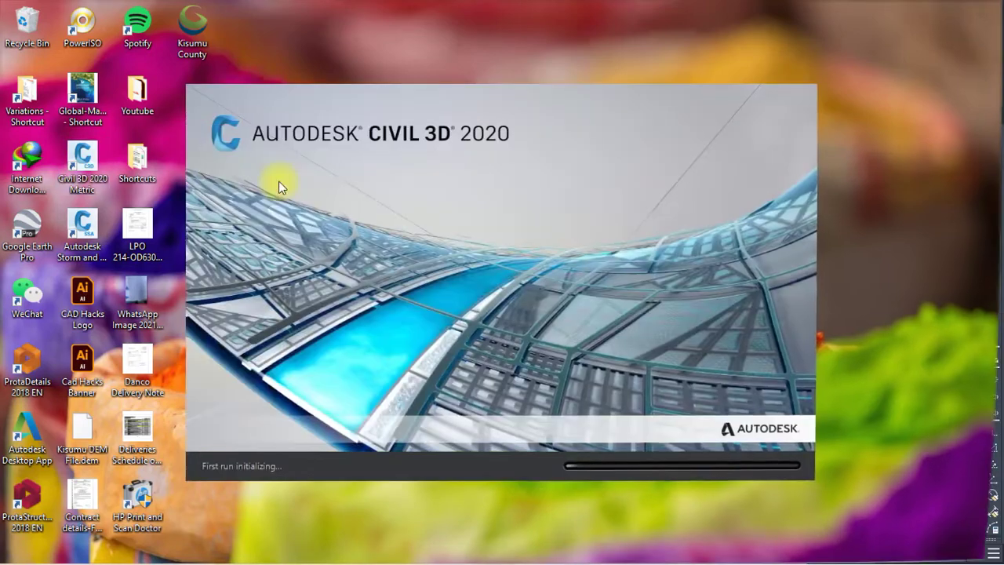
pyautogui.click(134, 63)
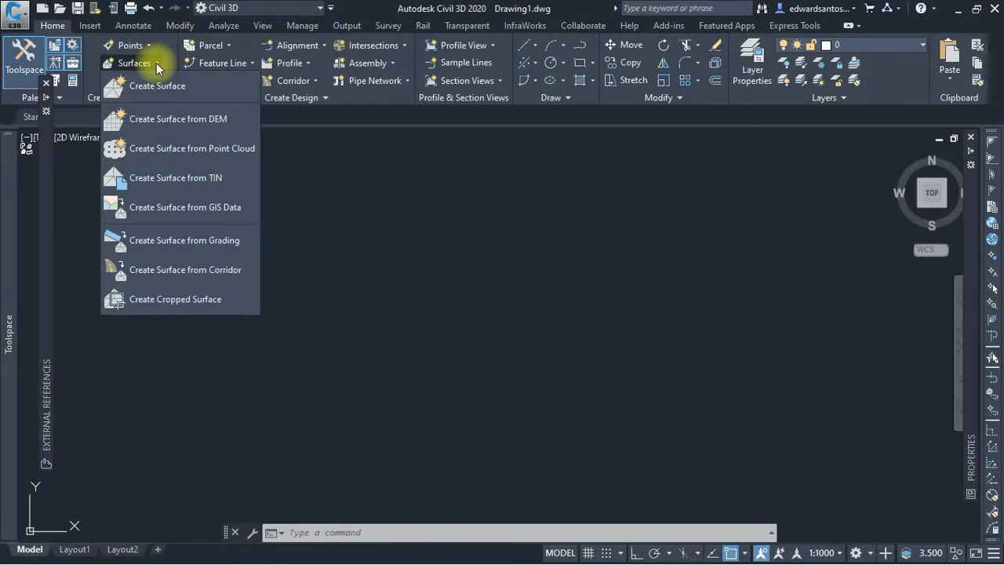
pyautogui.click(166, 119)
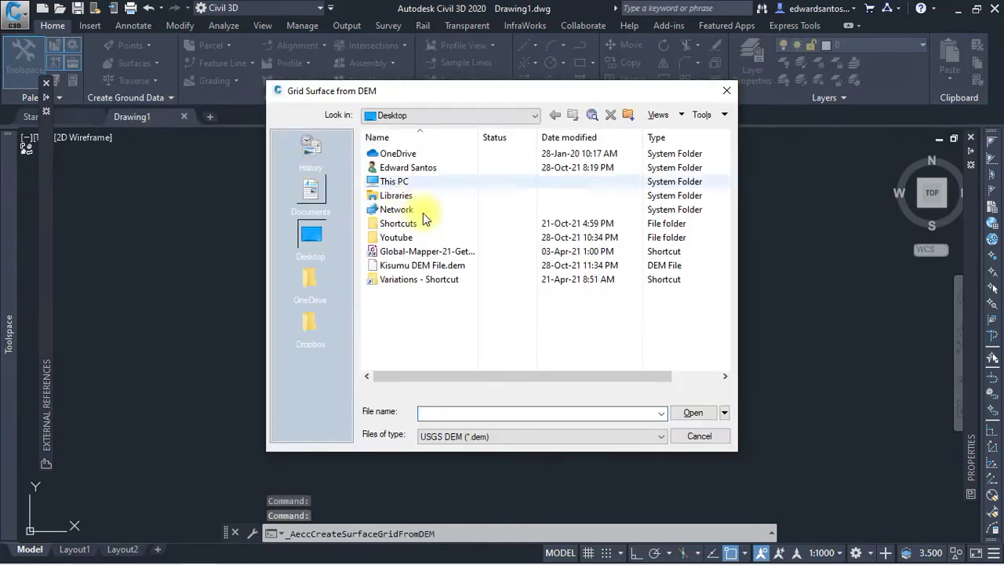
pyautogui.click(426, 265)
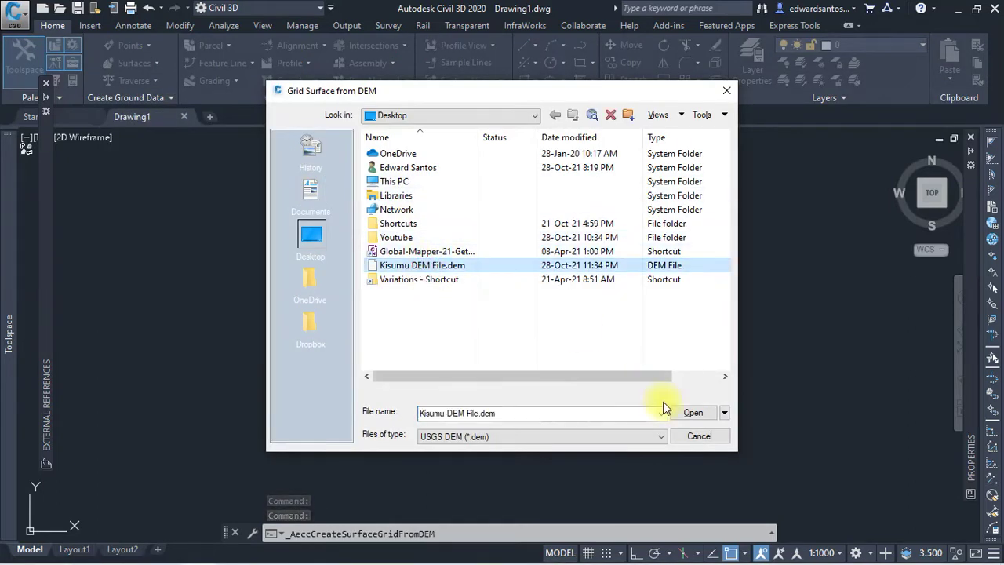
pyautogui.click(693, 413)
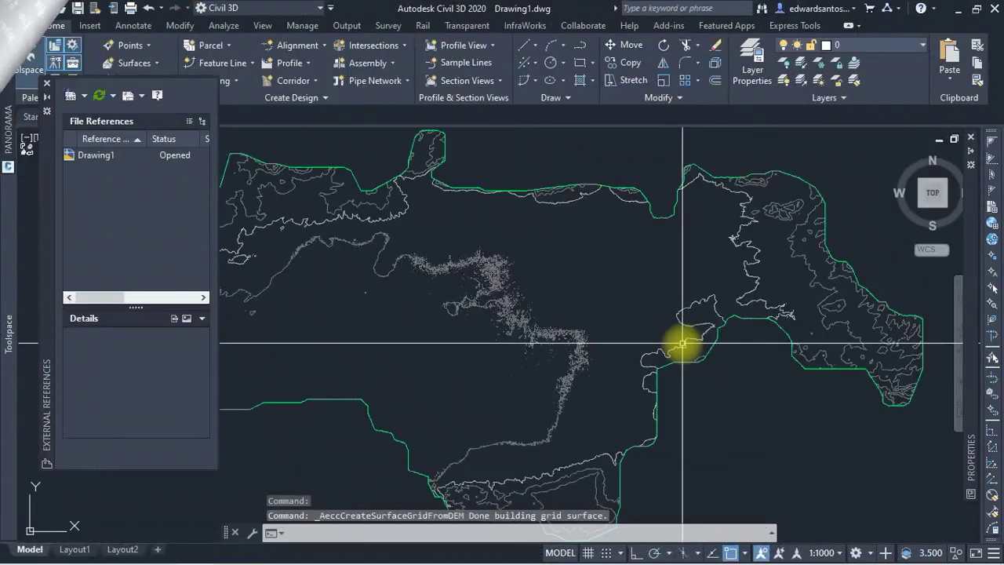
# Examine the contours, outline and elevations of the imported Kisumu surface across the drawing.
pyautogui.middleClick(682, 342)
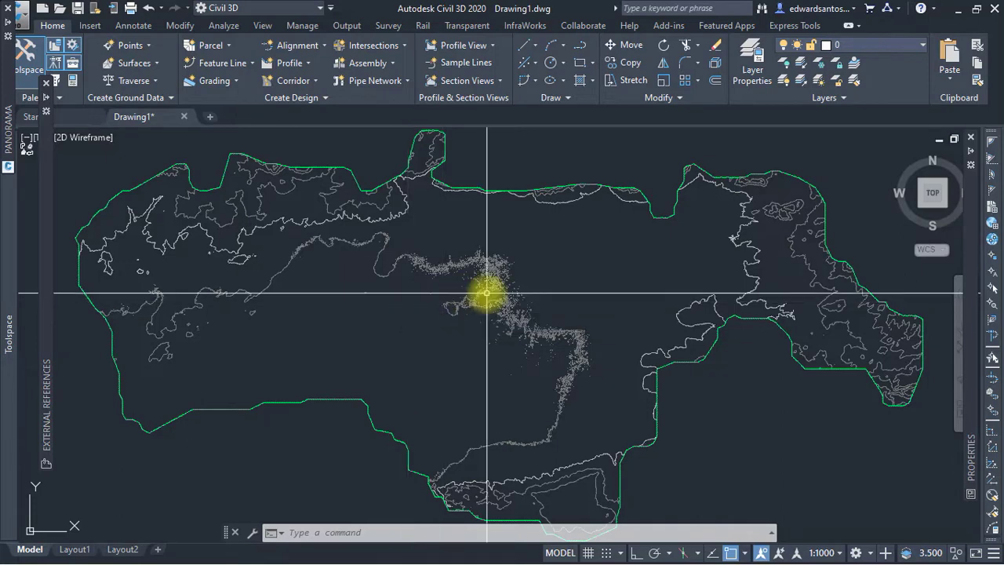
pyautogui.moveTo(486, 294)
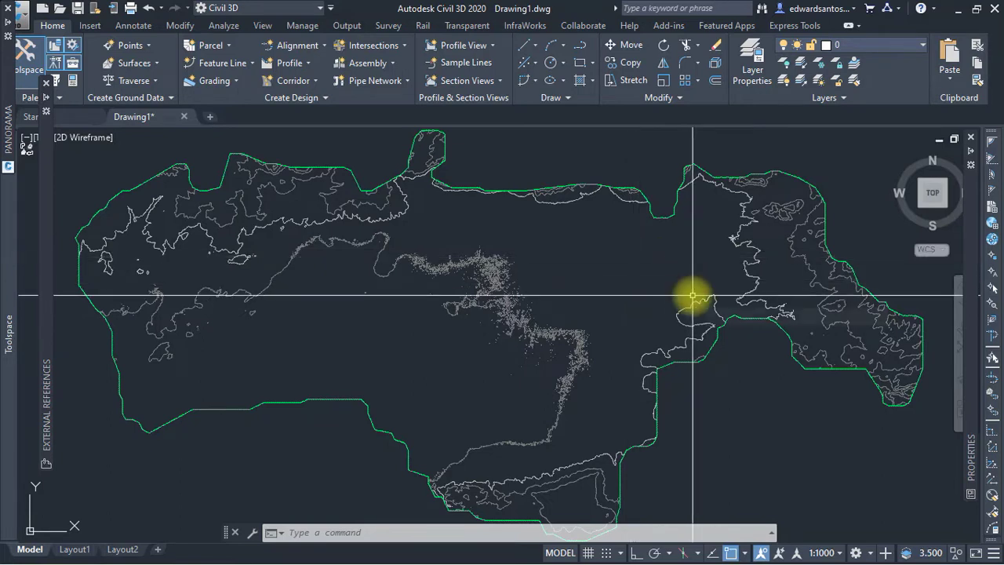
pyautogui.moveTo(692, 296)
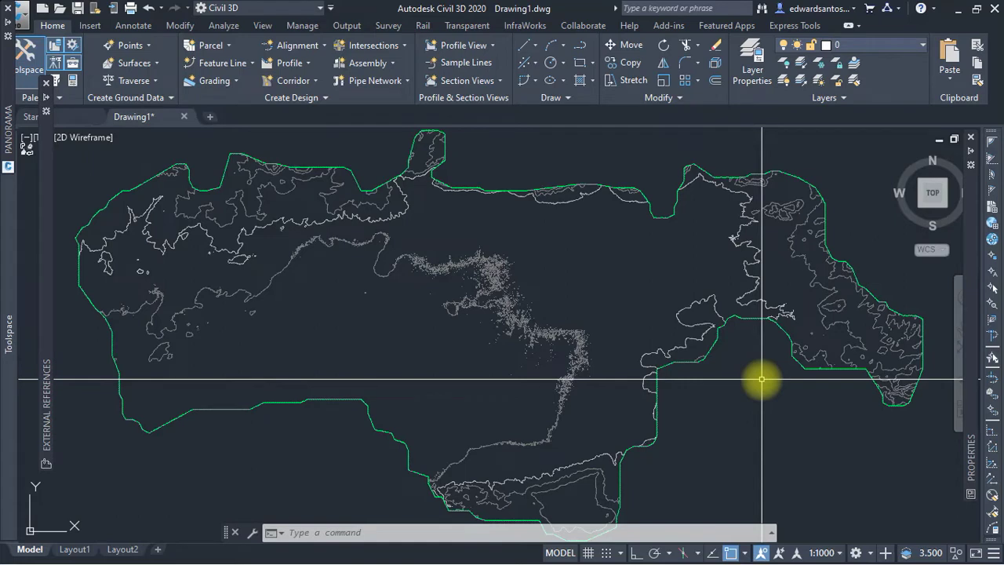
pyautogui.moveTo(811, 337)
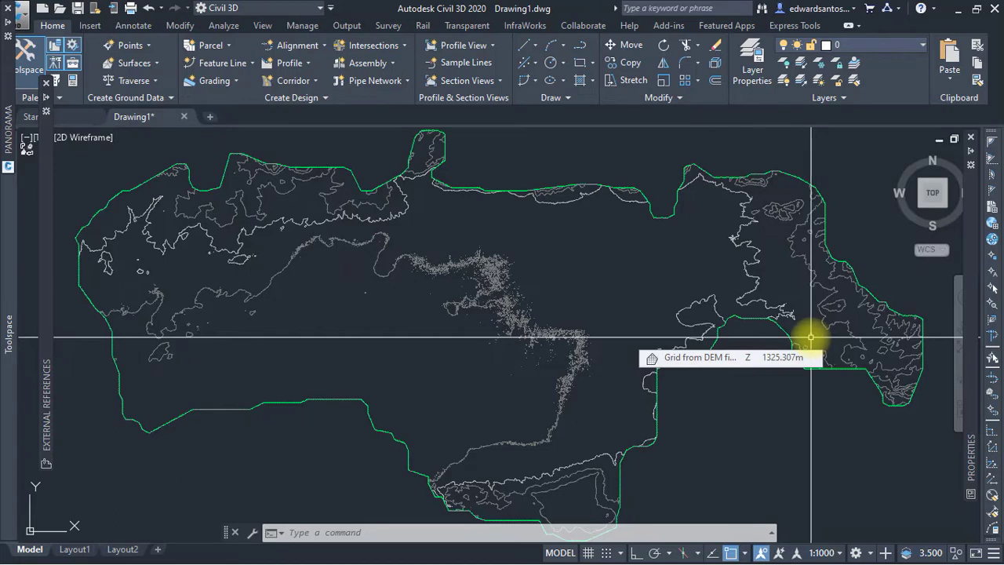
pyautogui.scroll(-3, 482, 233)
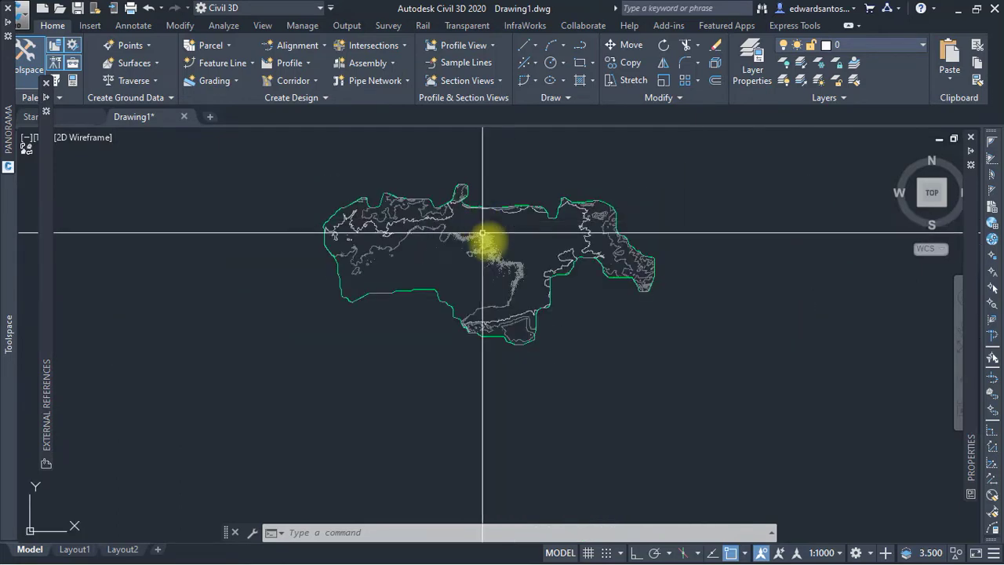
pyautogui.scroll(5, 501, 279)
pyautogui.scroll(-3, 507, 300)
pyautogui.scroll(5, 498, 267)
pyautogui.scroll(-5, 495, 287)
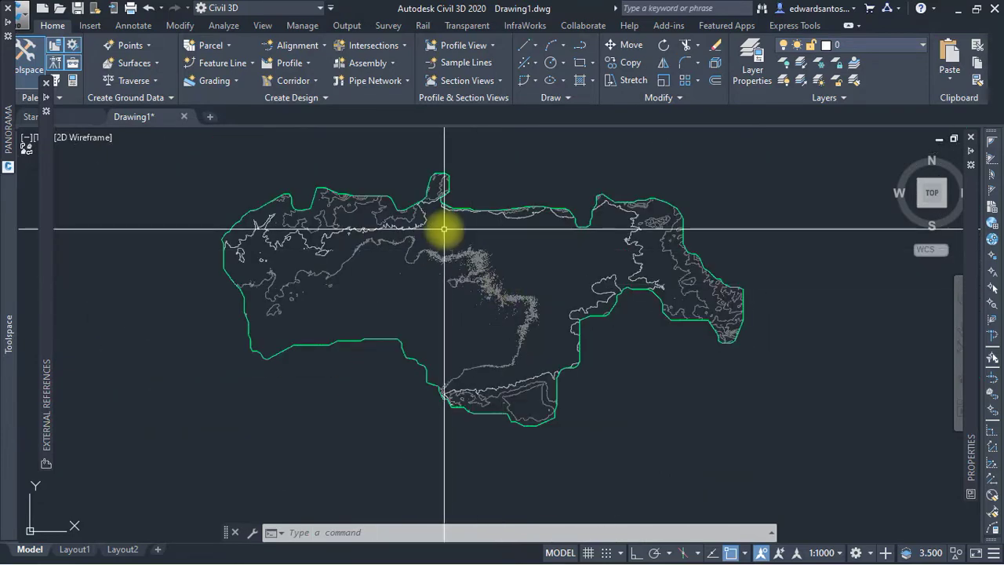
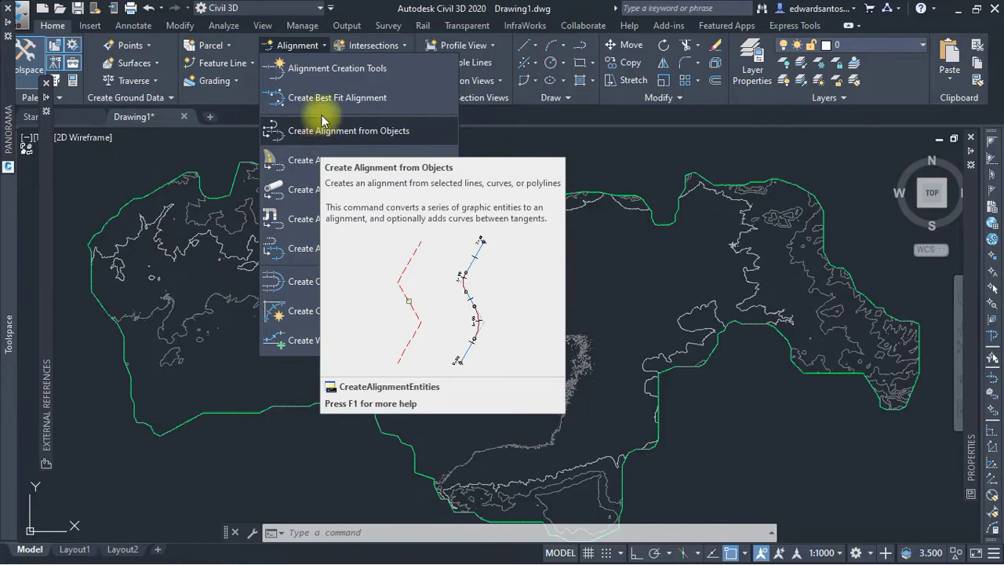
# Start a new layout alignment named "Railway" with site <None> and the Proposed alignment style.
pyautogui.click(332, 55)
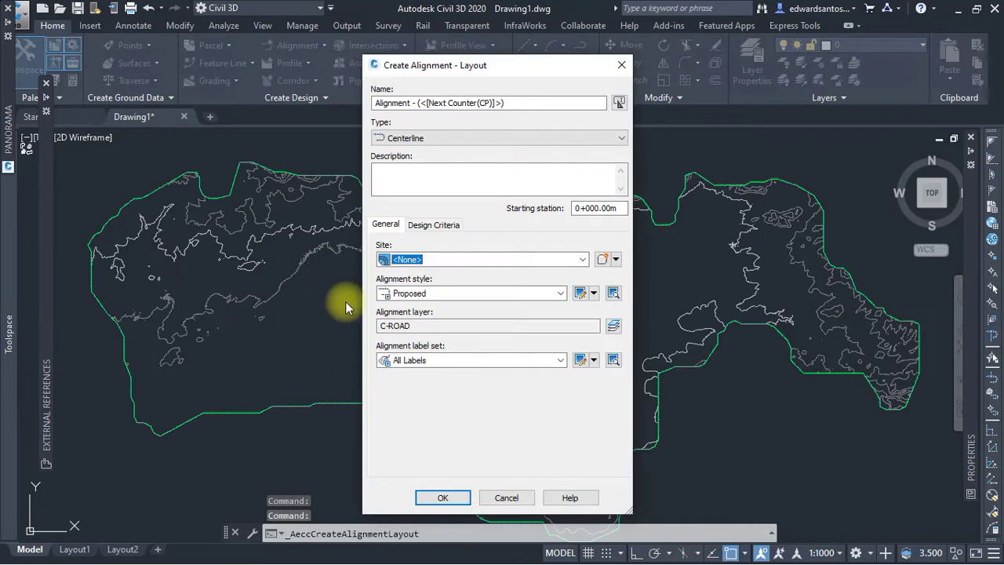
pyautogui.click(558, 103)
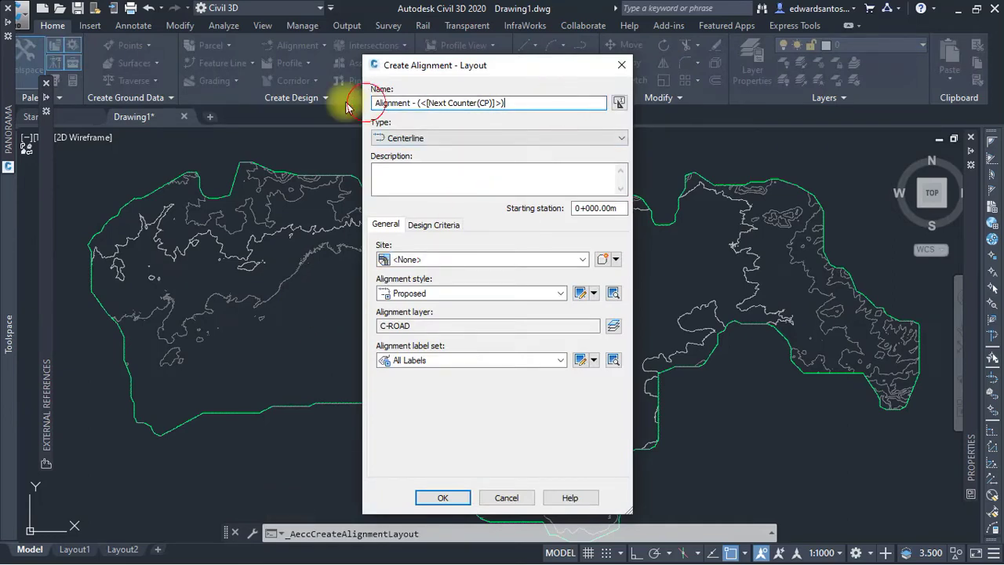
pyautogui.moveTo(510, 102); pyautogui.dragTo(357, 100)
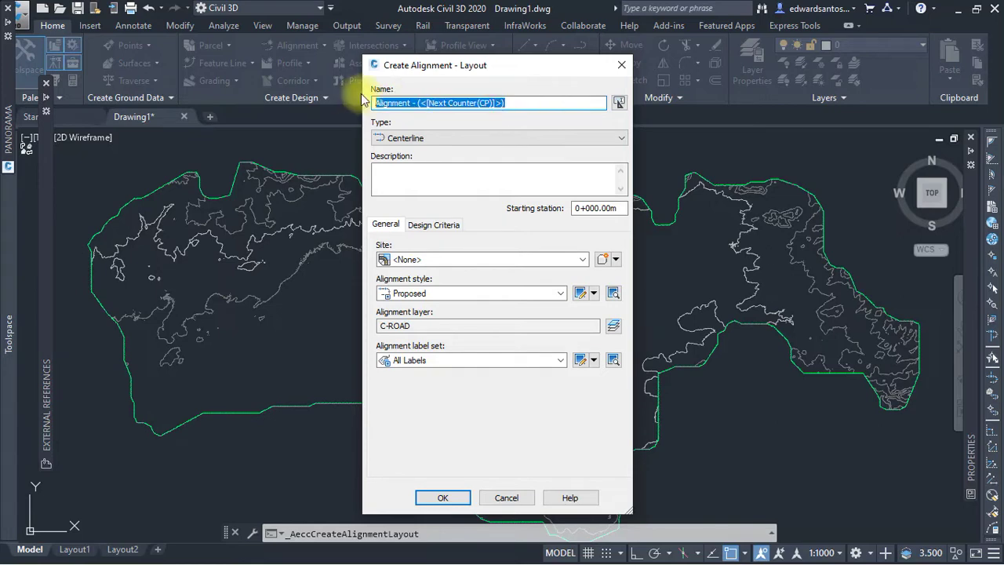
pyautogui.write('Railway')
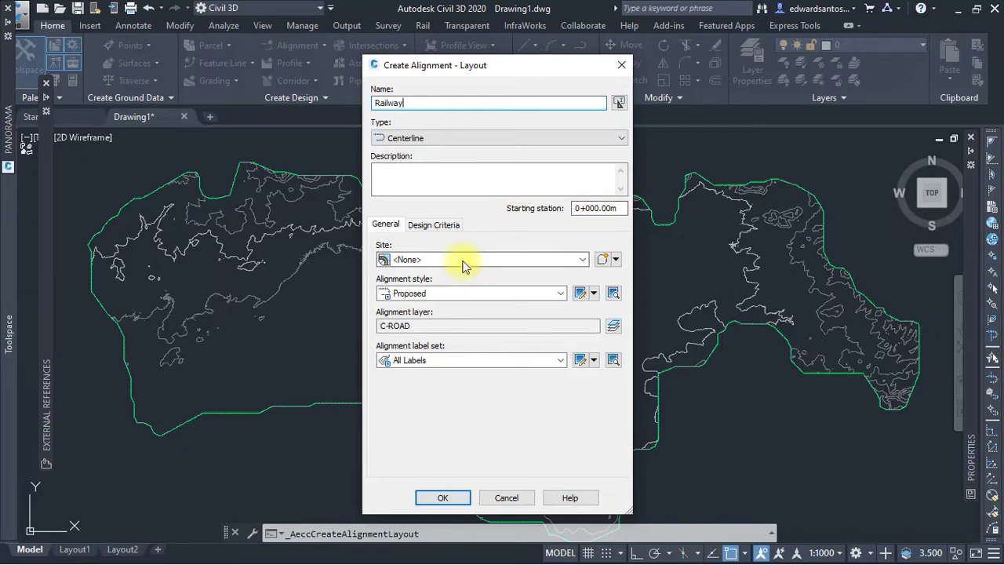
pyautogui.click(584, 262)
pyautogui.click(567, 262)
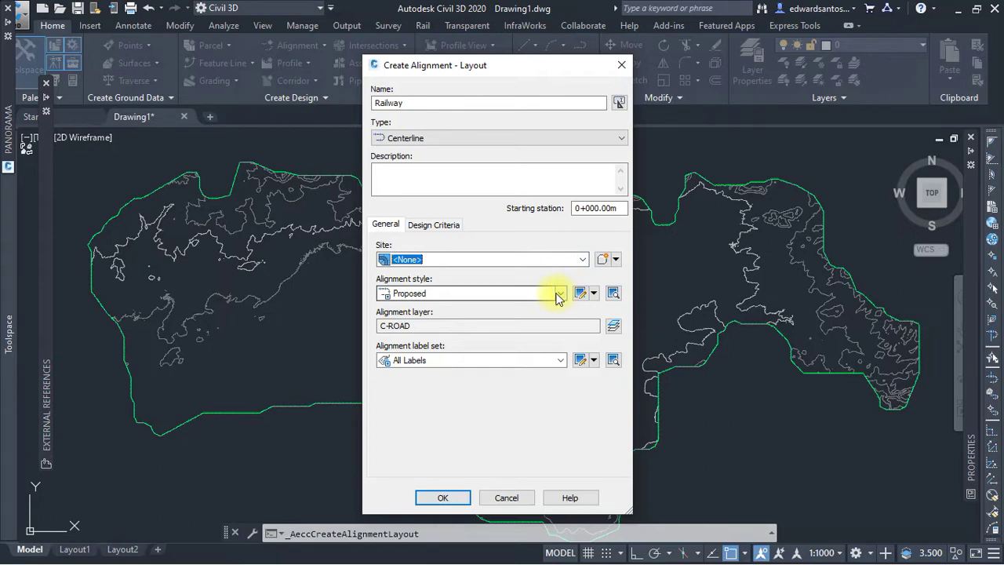
pyautogui.click(558, 295)
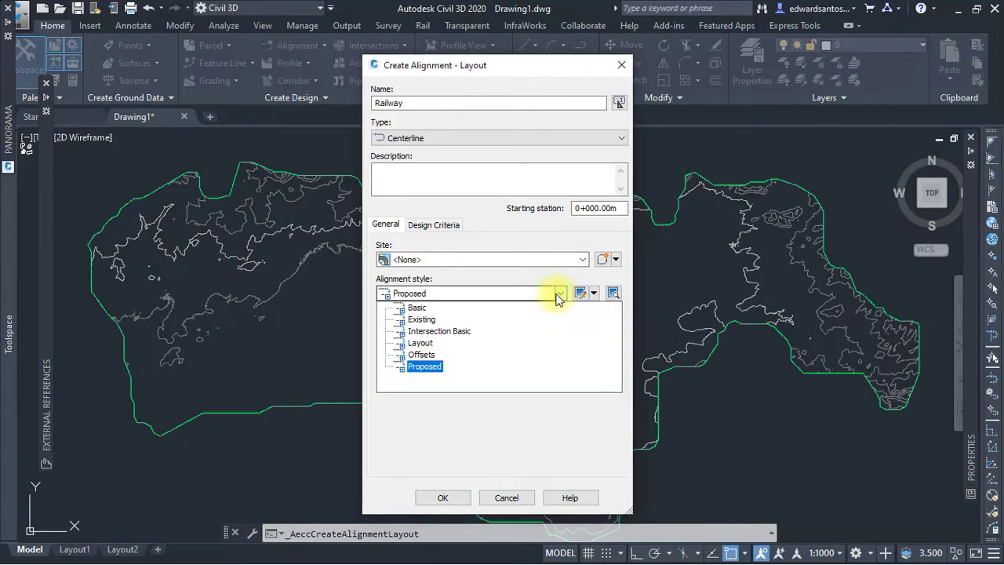
pyautogui.click(424, 366)
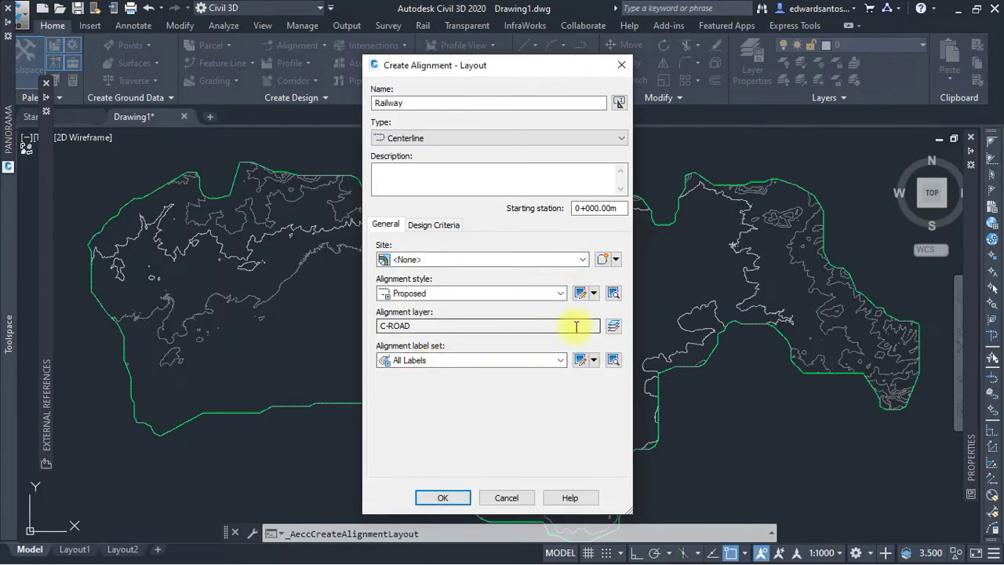
# Assign the alignment to the layer C-RAIL-CANT-VIEW-CNTR and accept the alignment settings.
pyautogui.click(612, 325)
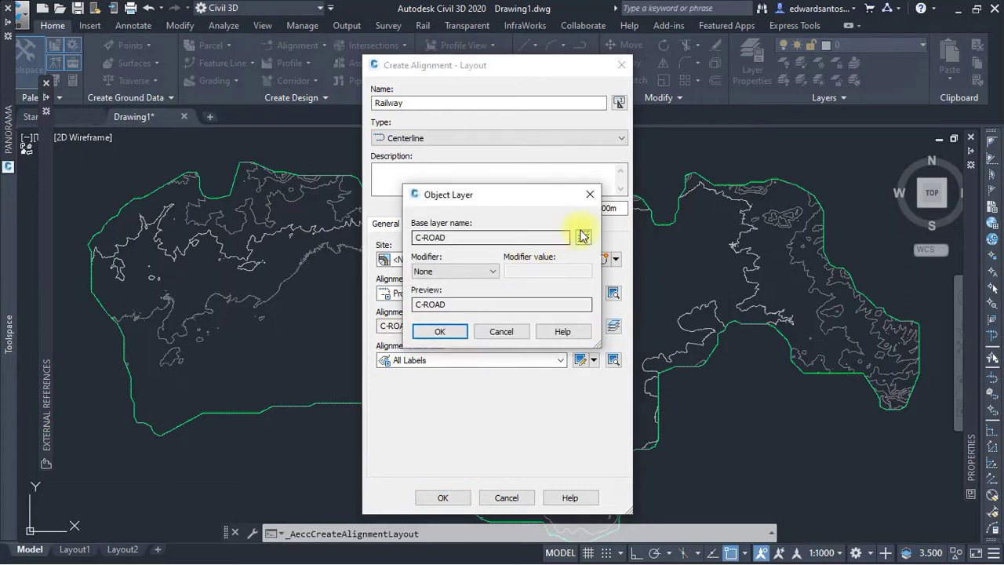
pyautogui.click(581, 237)
pyautogui.scroll(-5, 353, 262)
pyautogui.scroll(5, 353, 263)
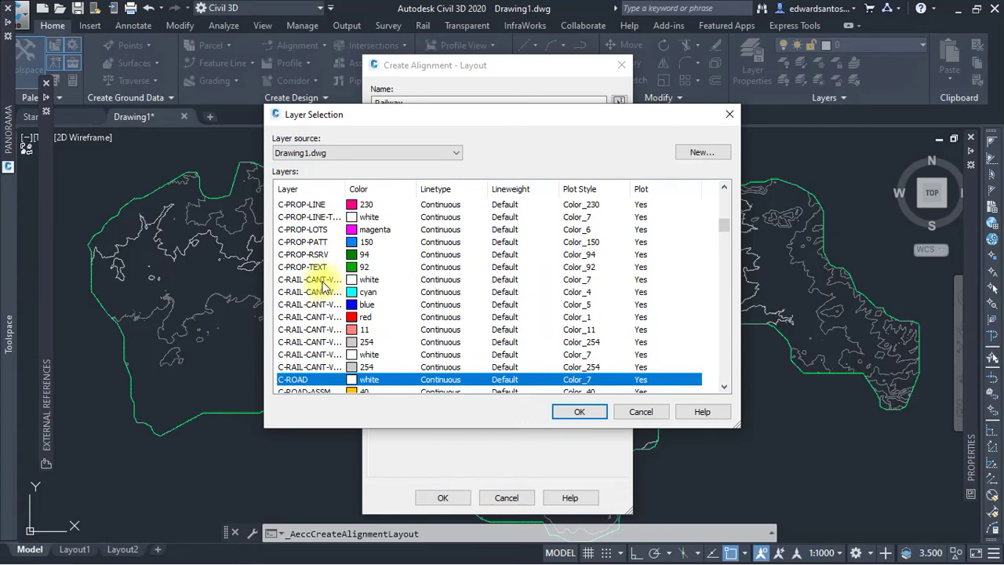
pyautogui.click(324, 282)
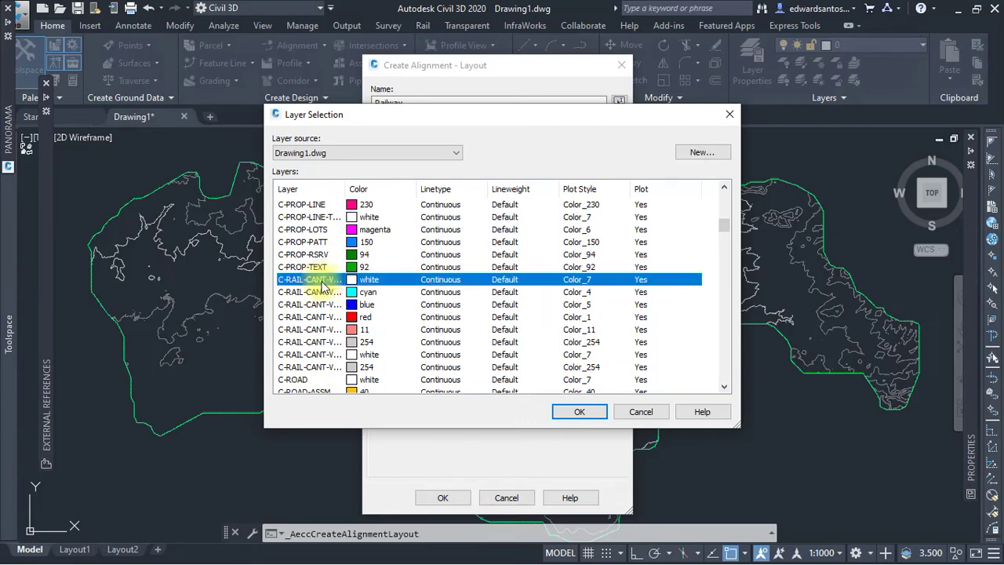
pyautogui.click(578, 411)
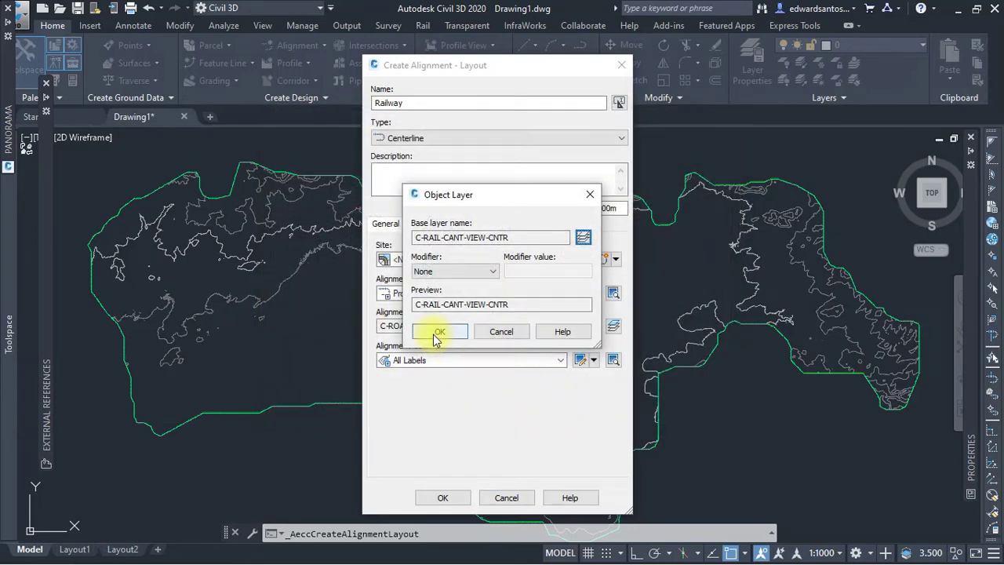
pyautogui.click(438, 331)
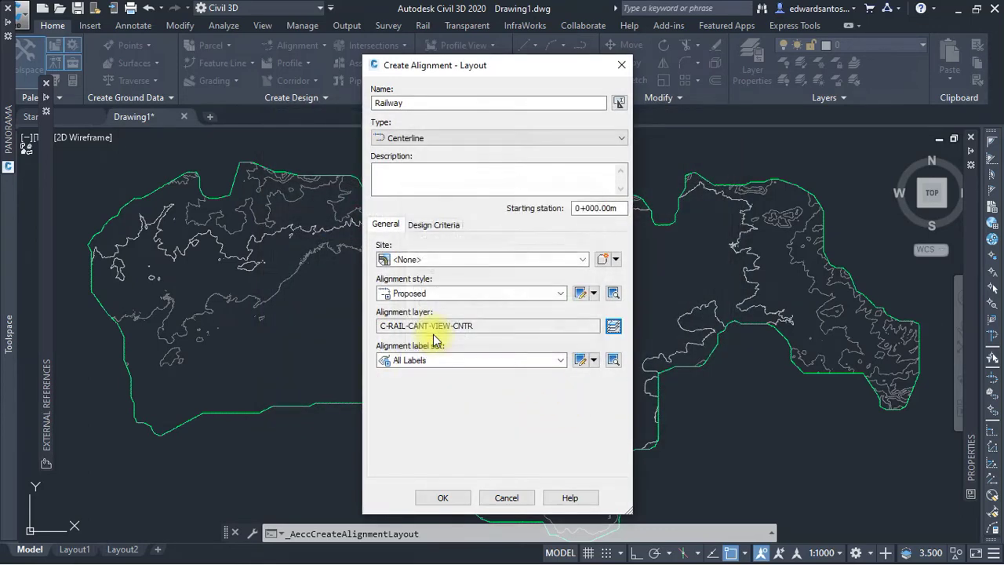
pyautogui.click(444, 497)
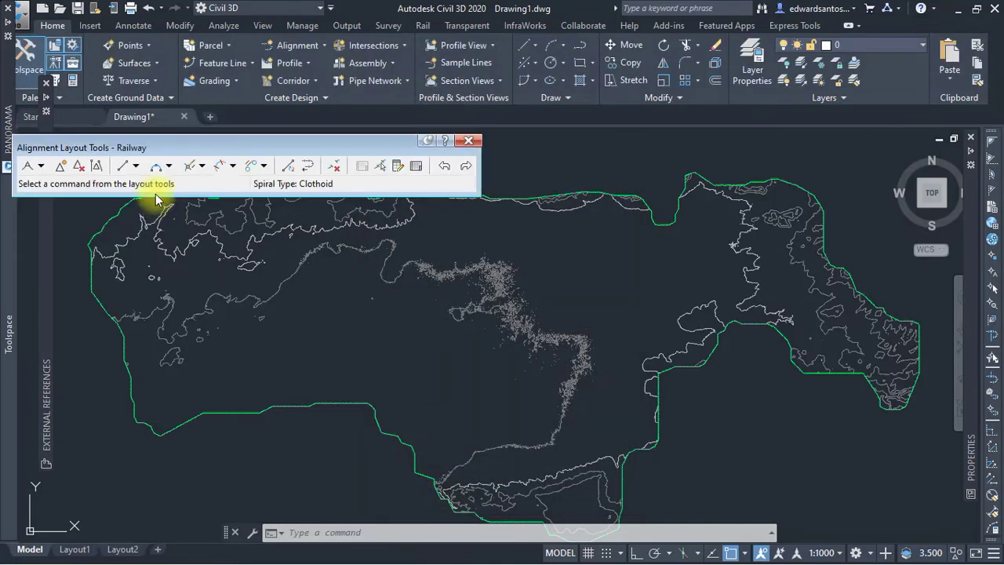
# Draw the alignment as a two-point fixed line about 91.3 km long, from the surface's northwest edge to its eastern contours, and finish the layout.
pyautogui.click(123, 170)
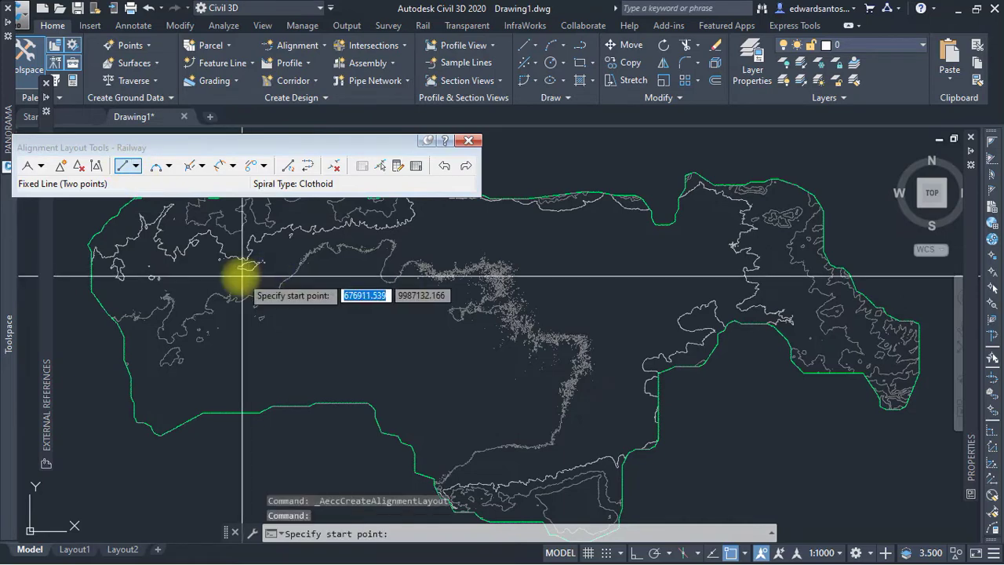
pyautogui.click(121, 232)
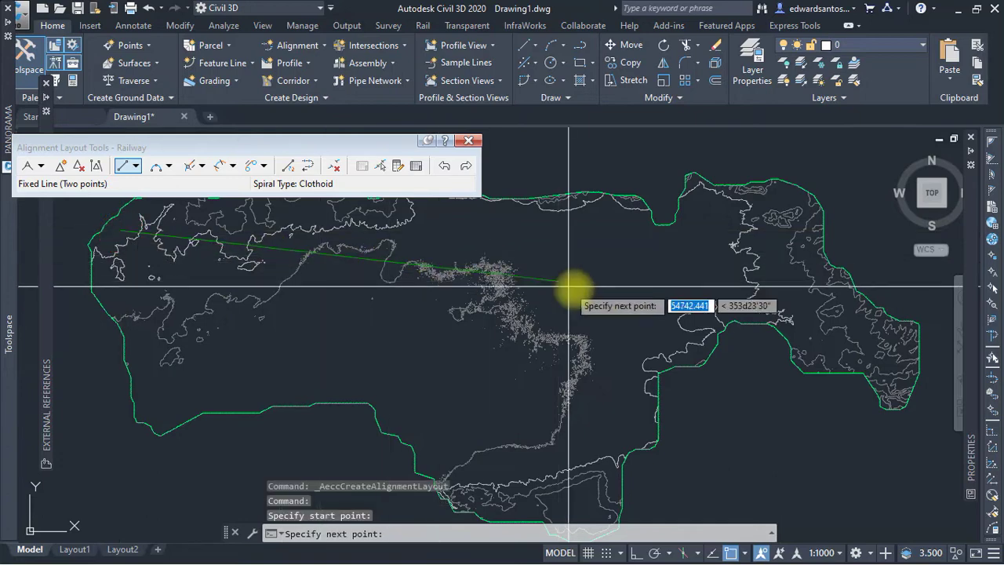
pyautogui.click(850, 320)
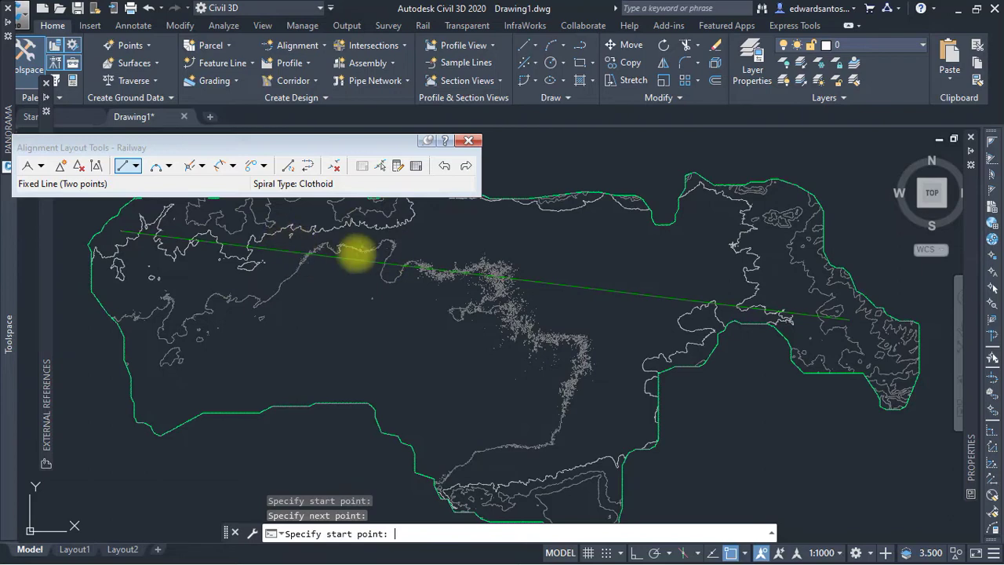
pyautogui.press('Escape')
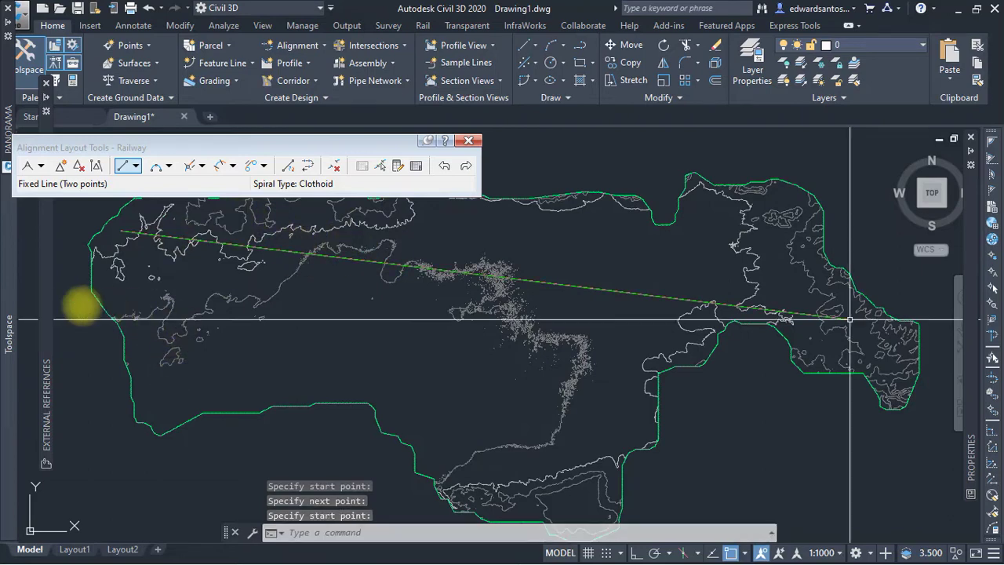
pyautogui.scroll(2, 161, 237)
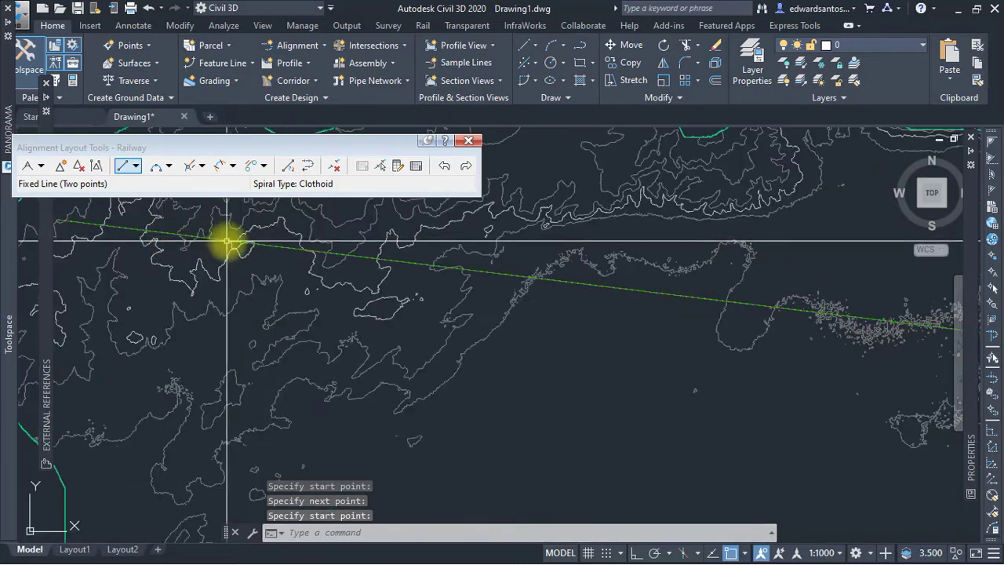
pyautogui.scroll(-1, 264, 242)
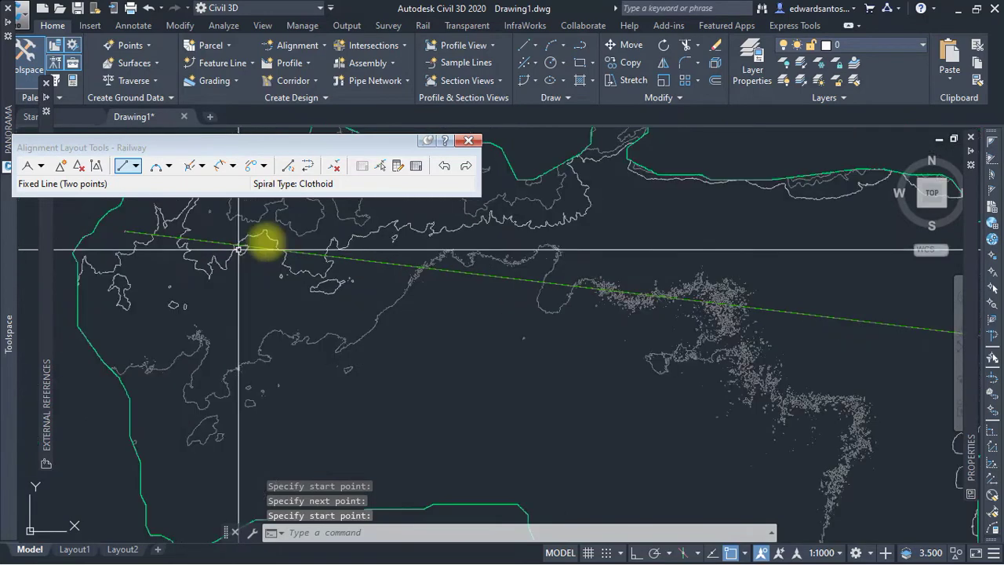
pyautogui.click(467, 143)
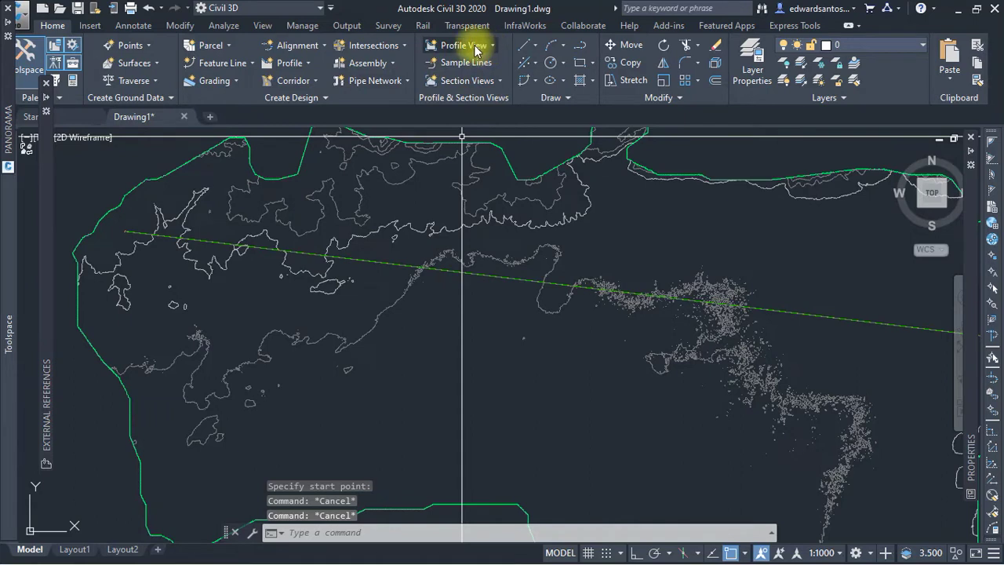
# Create a surface profile along the Railway alignment from the Kisumu DEM surface and send it to a profile view.
pyautogui.click(299, 67)
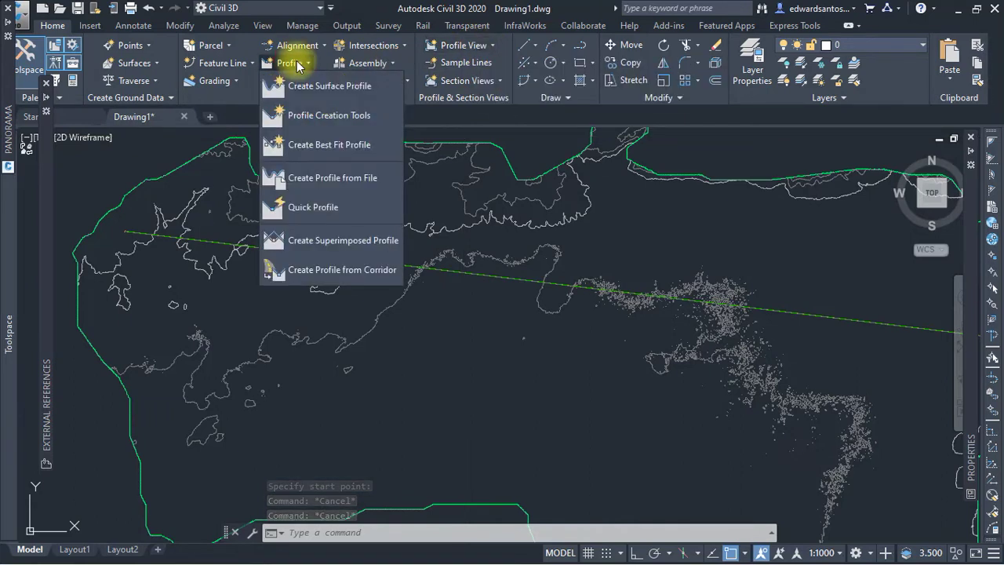
pyautogui.click(329, 88)
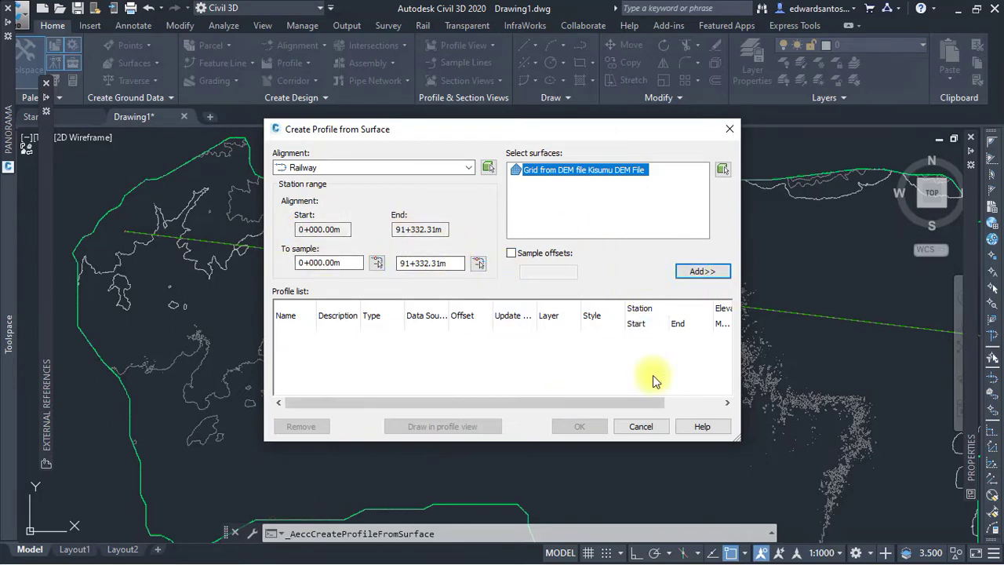
pyautogui.click(702, 275)
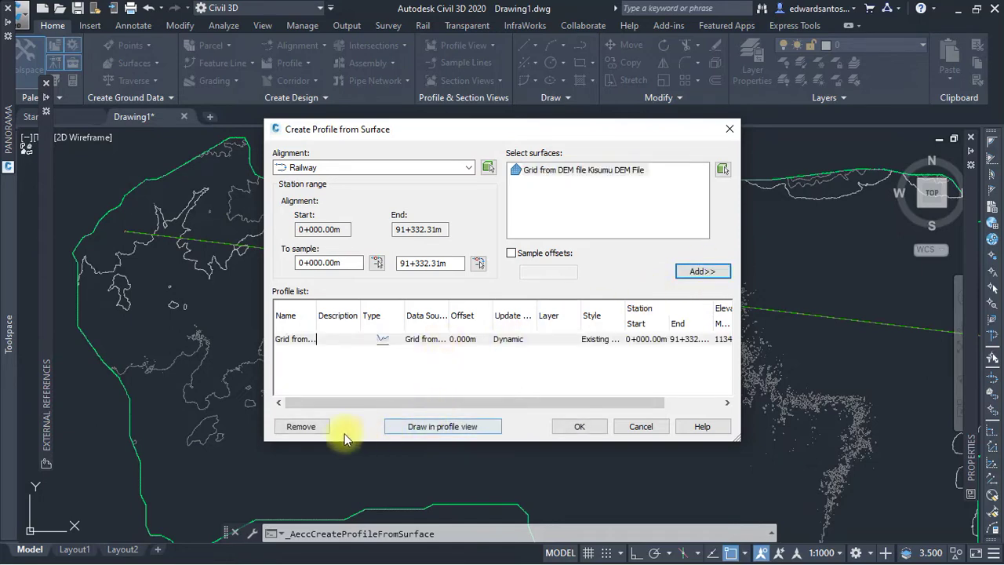
pyautogui.click(444, 426)
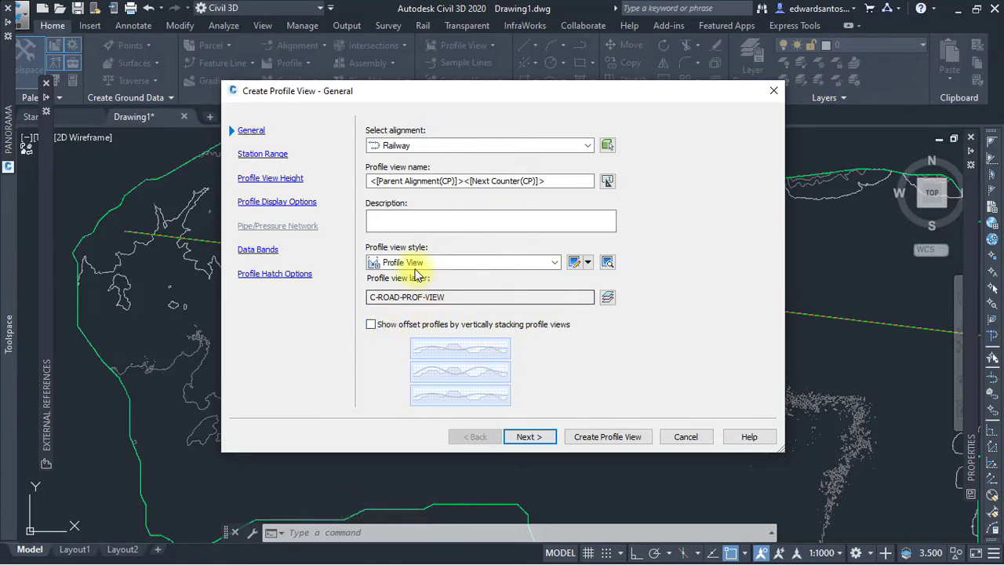
# Create the profile view with the Profile View style and automatic station range and height, placing its origin east of the county outline.
pyautogui.click(555, 262)
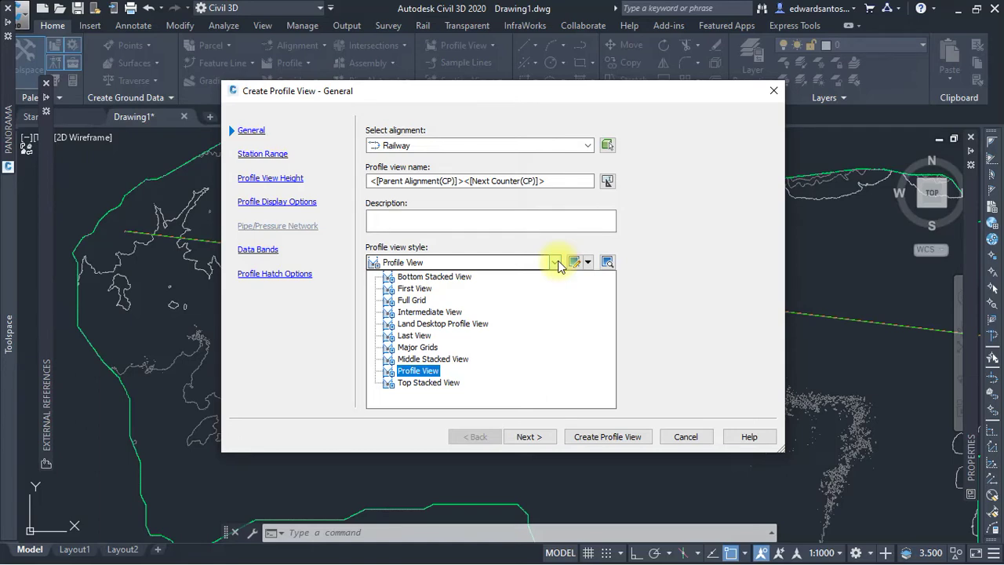
pyautogui.click(559, 265)
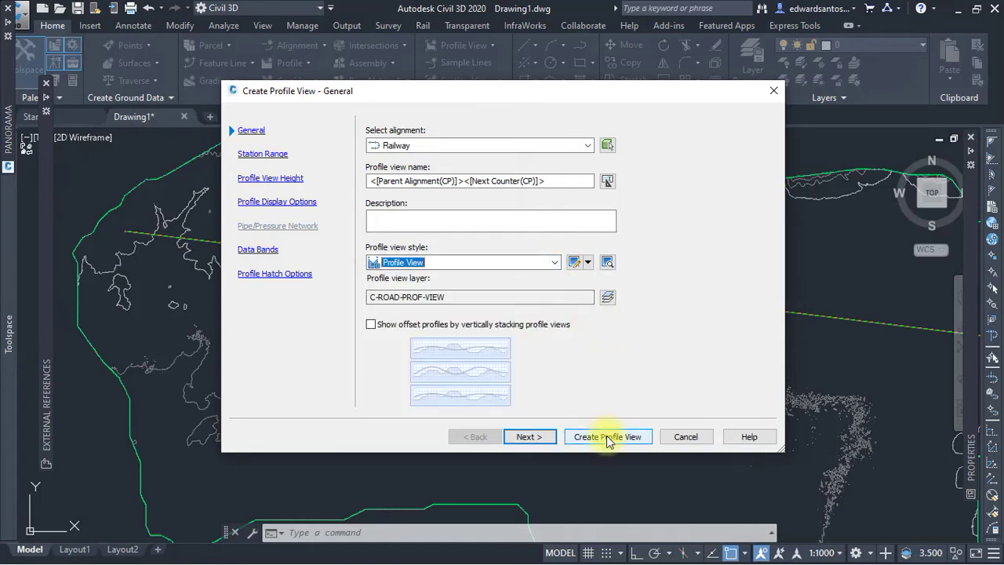
pyautogui.click(522, 436)
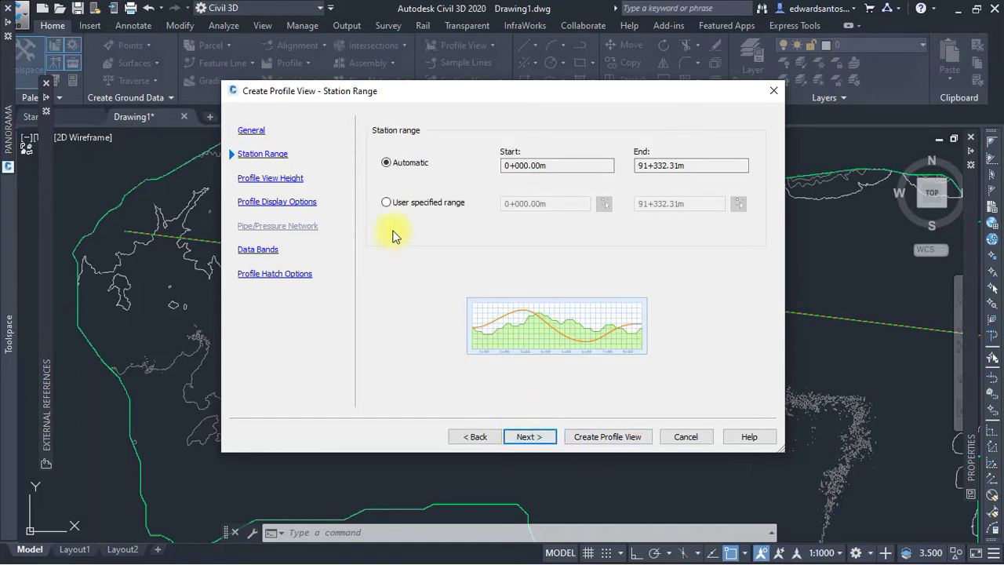
pyautogui.click(529, 437)
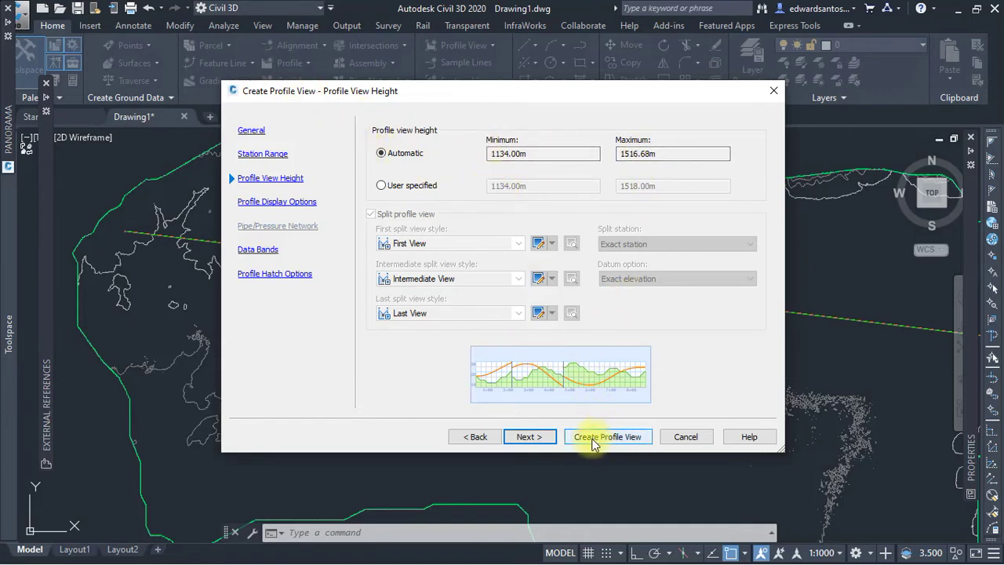
pyautogui.click(527, 438)
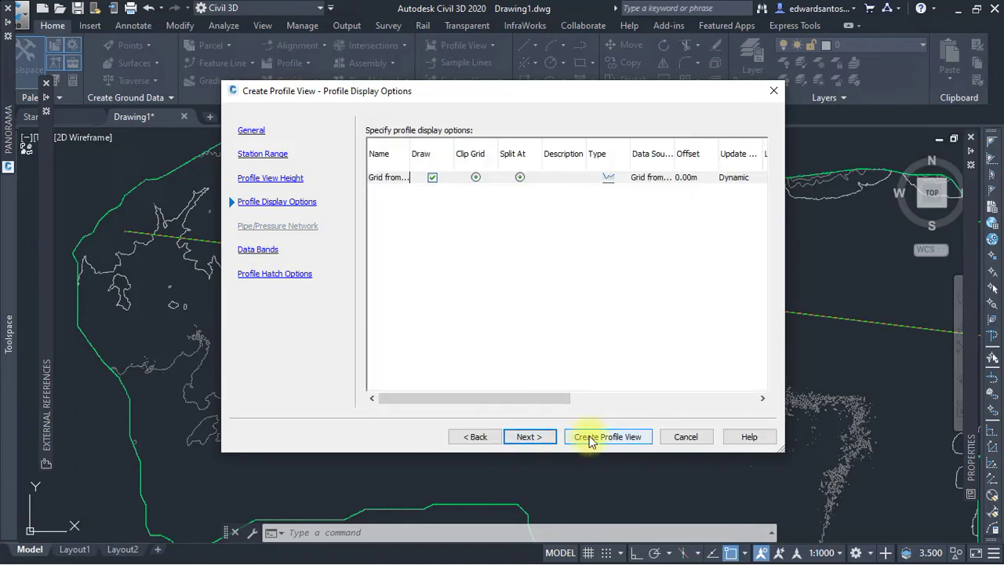
pyautogui.click(589, 438)
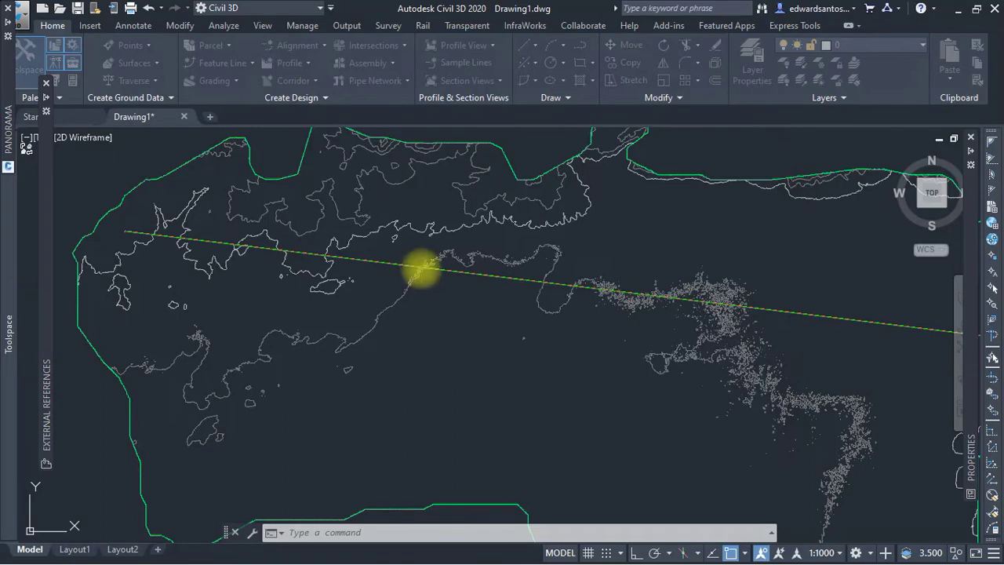
pyautogui.scroll(-5, 420, 208)
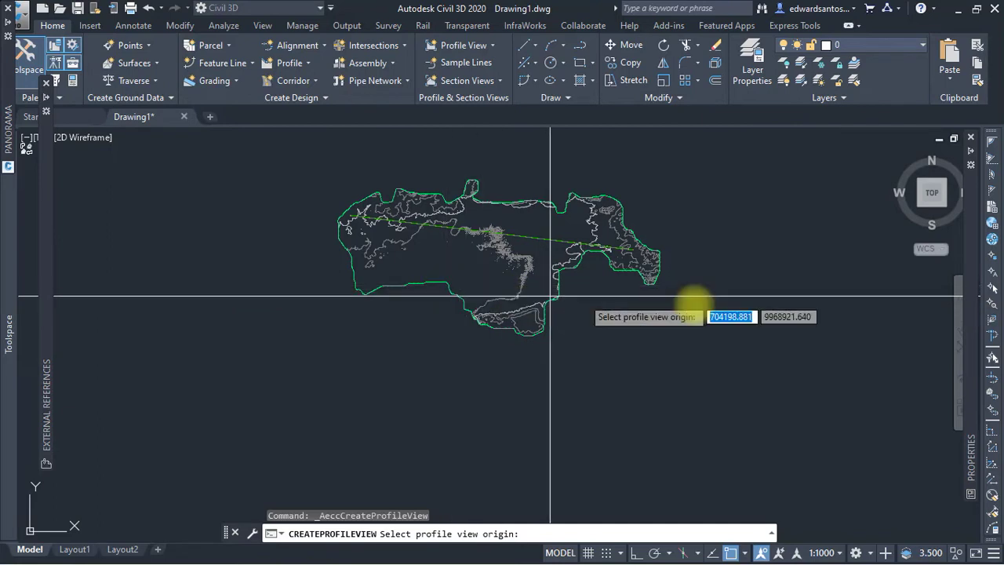
pyautogui.click(735, 297)
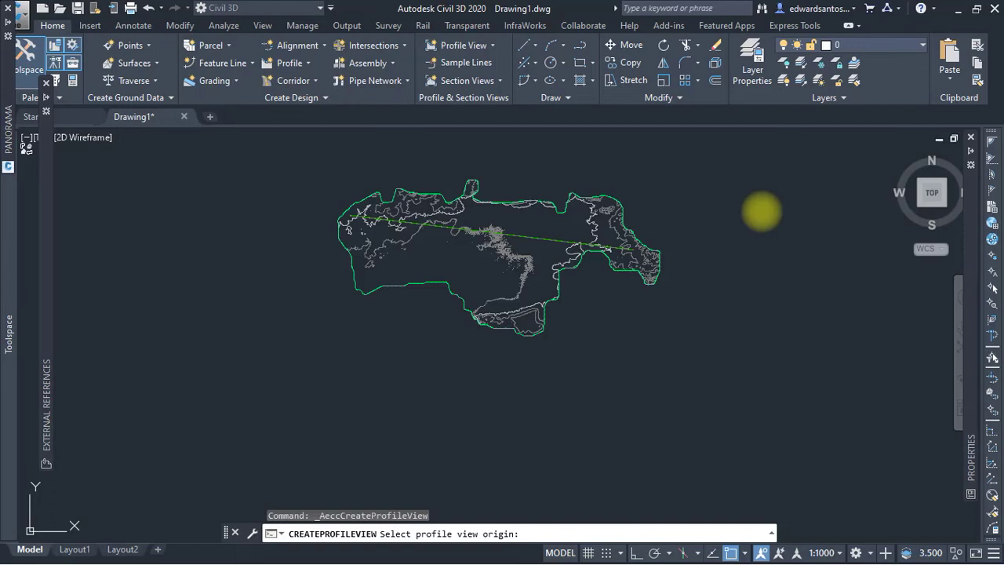
pyautogui.click(762, 210)
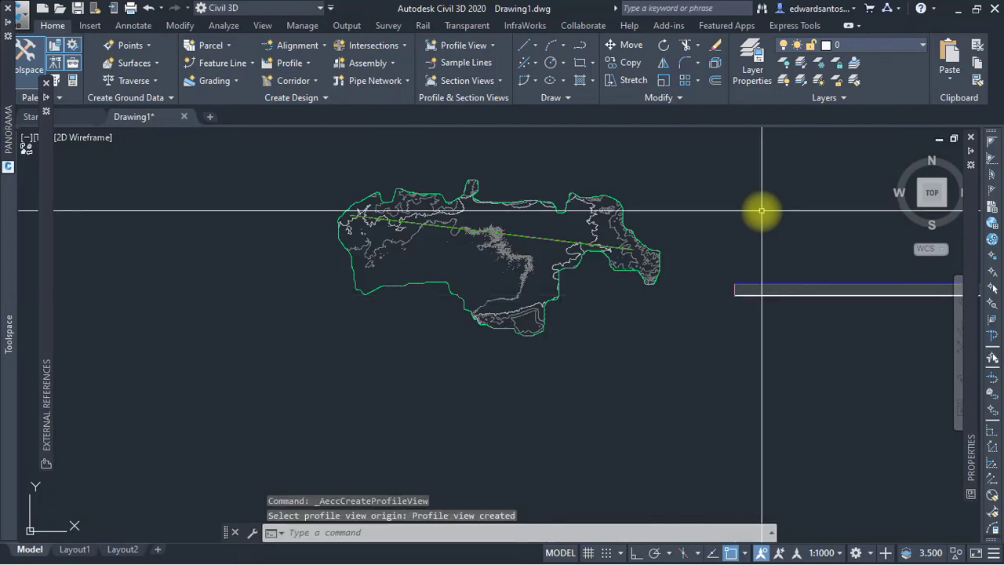
pyautogui.scroll(5, 780, 291)
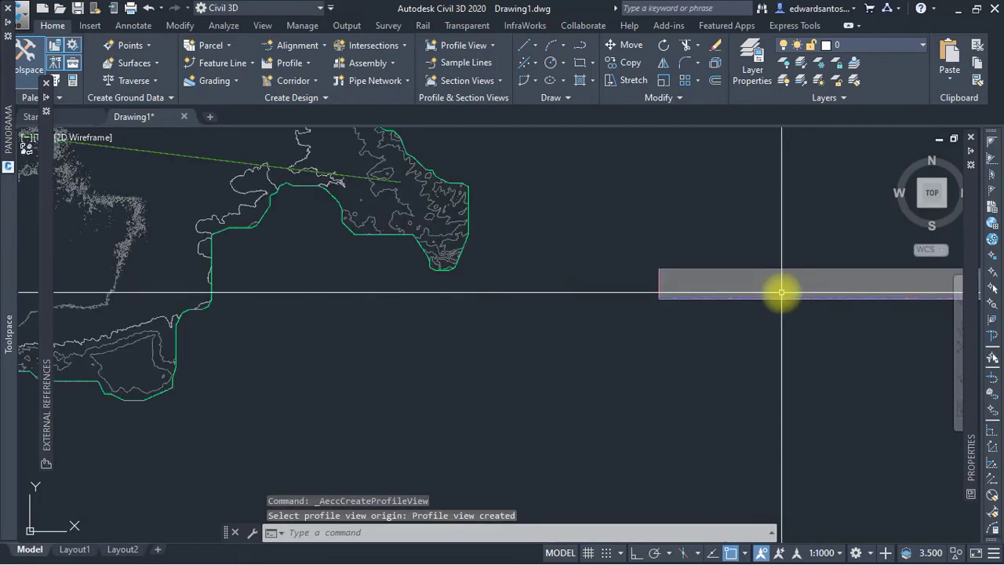
pyautogui.scroll(4, 759, 298)
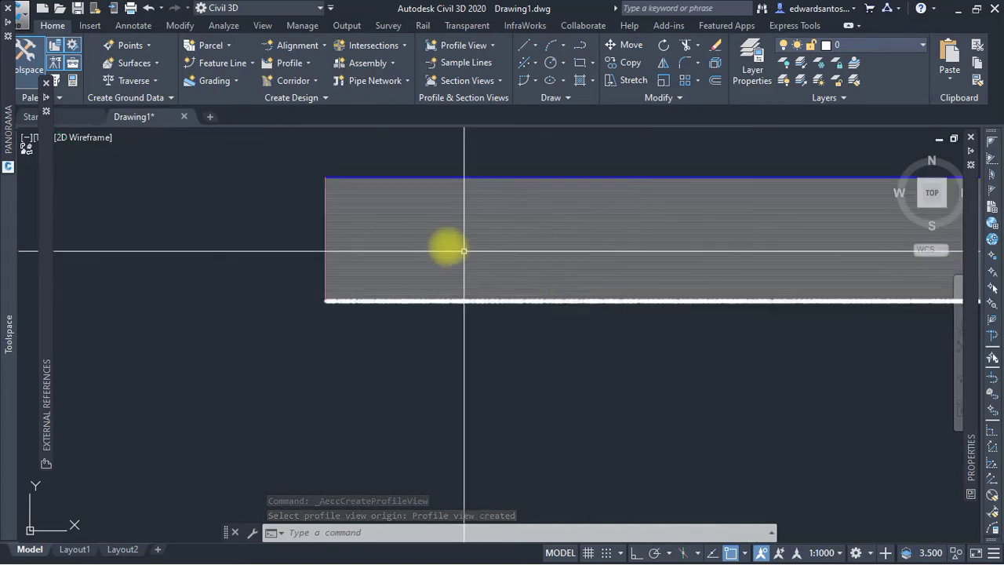
# Examine the new profile view's extents and the surface profile line along its first stations.
pyautogui.scroll(3, 451, 259)
pyautogui.scroll(-2, 314, 330)
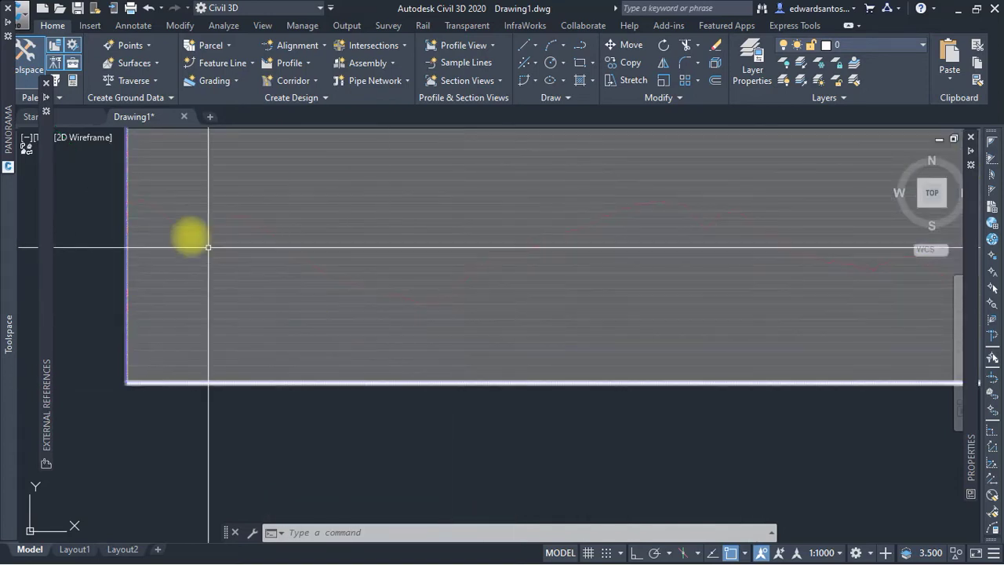
pyautogui.scroll(-2, 250, 308)
pyautogui.scroll(-6, 312, 313)
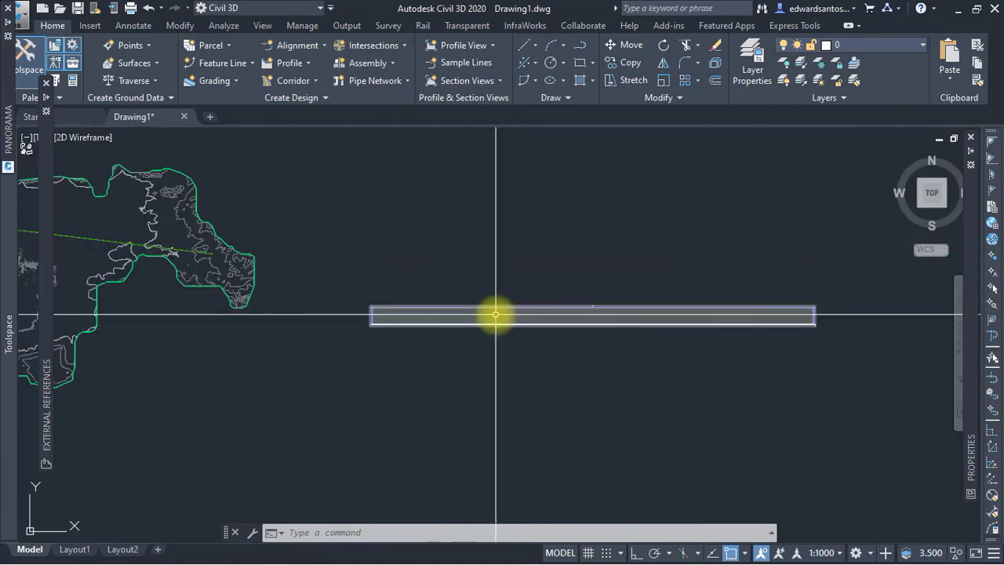
pyautogui.scroll(5, 395, 314)
pyautogui.scroll(5, 360, 332)
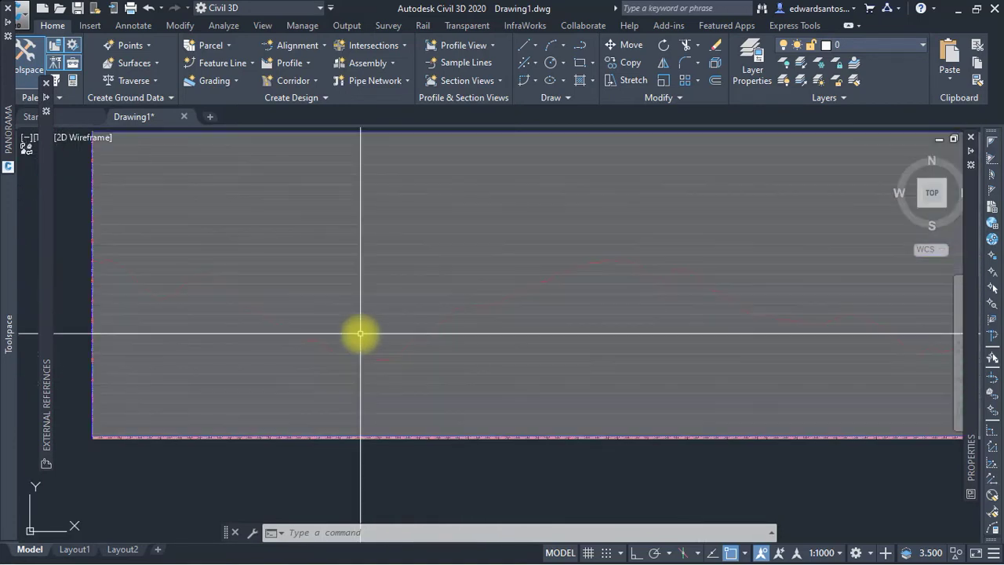
pyautogui.scroll(-4, 450, 331)
pyautogui.scroll(2, 415, 334)
pyautogui.scroll(3, 385, 316)
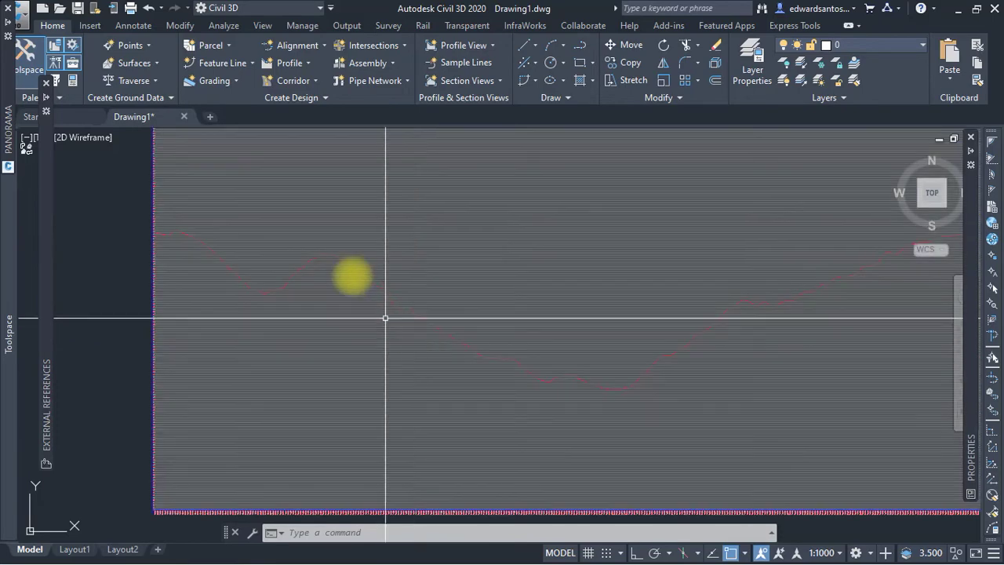
pyautogui.scroll(-2, 473, 311)
pyautogui.scroll(-4, 258, 414)
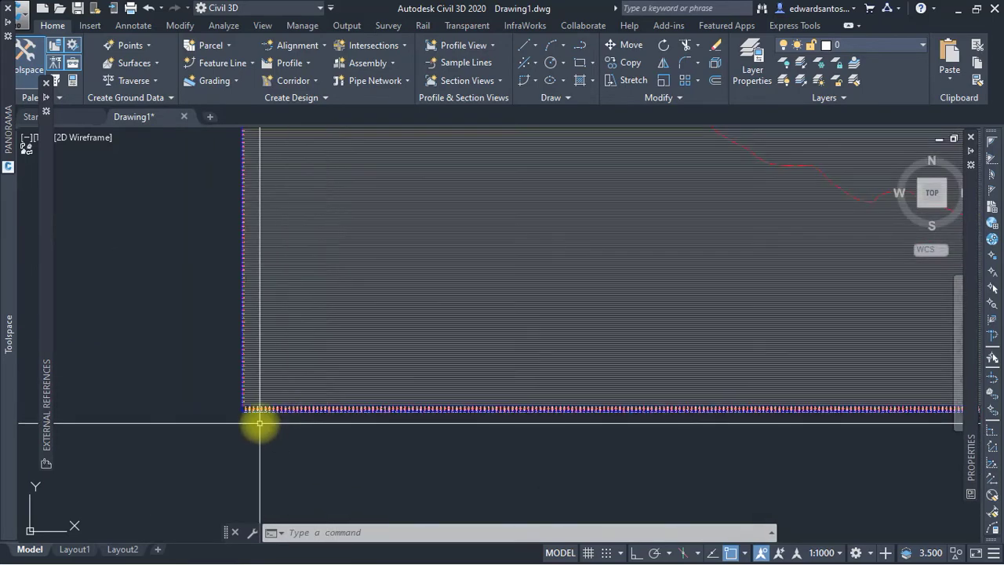
# Inspect the station and elevation labels at the profile view's start corner and the ground line above them.
pyautogui.scroll(2, 235, 403)
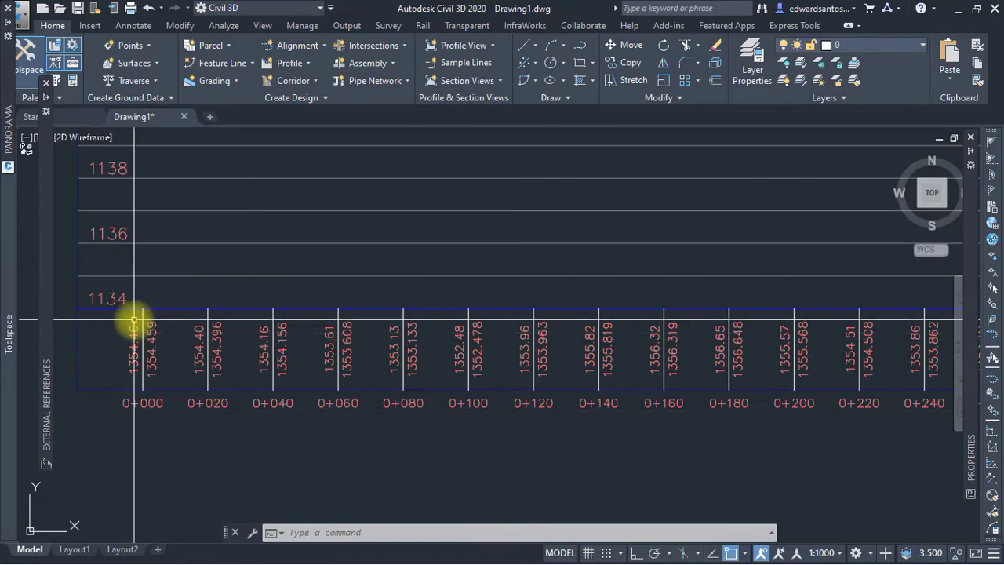
pyautogui.scroll(4, 134, 320)
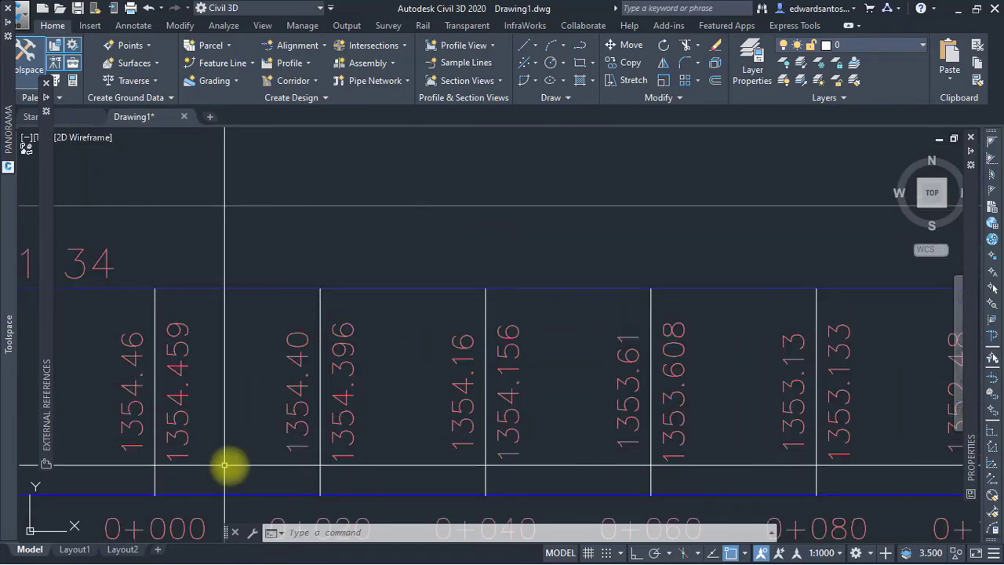
pyautogui.scroll(-4, 292, 468)
pyautogui.scroll(-5, 273, 463)
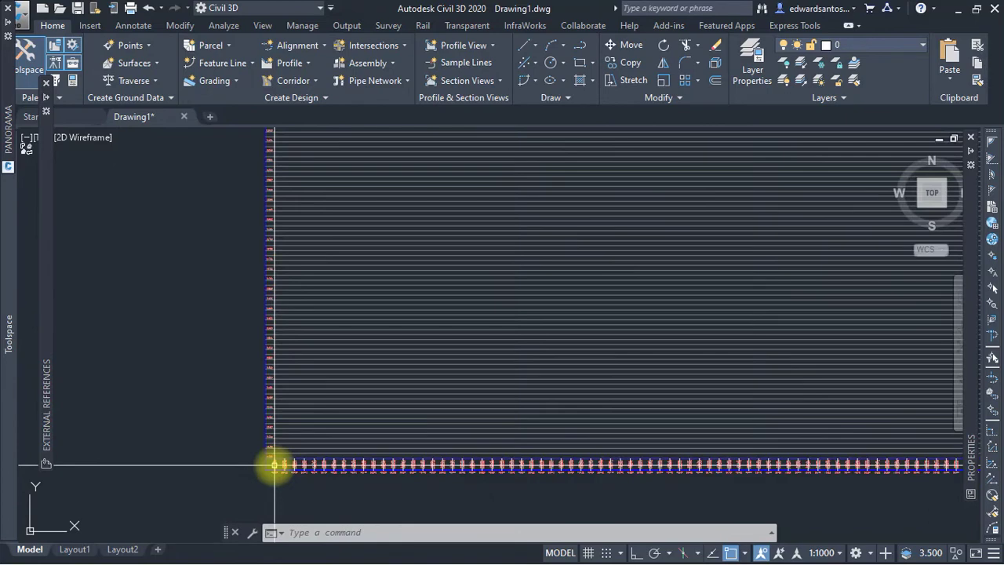
pyautogui.scroll(5, 287, 192)
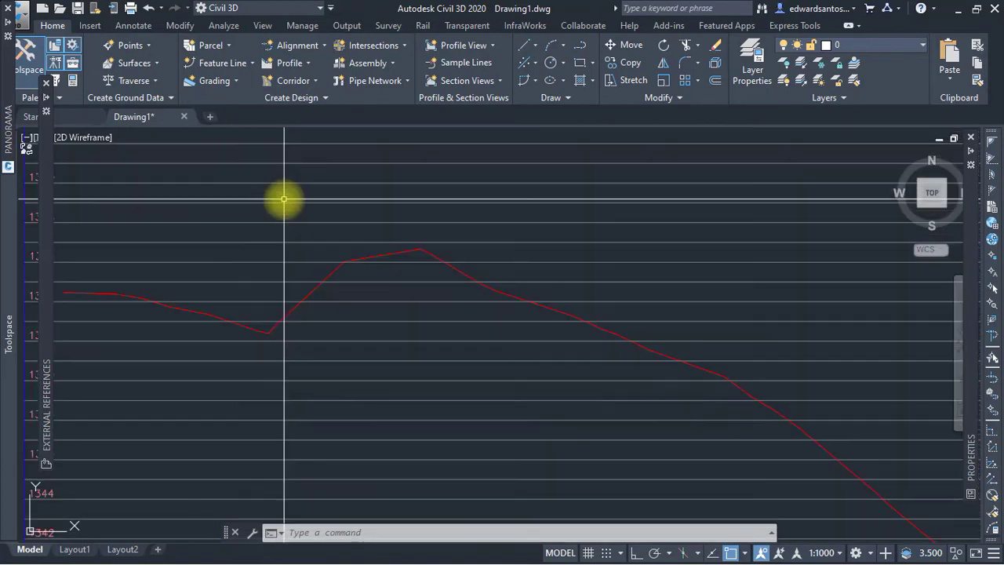
pyautogui.scroll(-5, 318, 270)
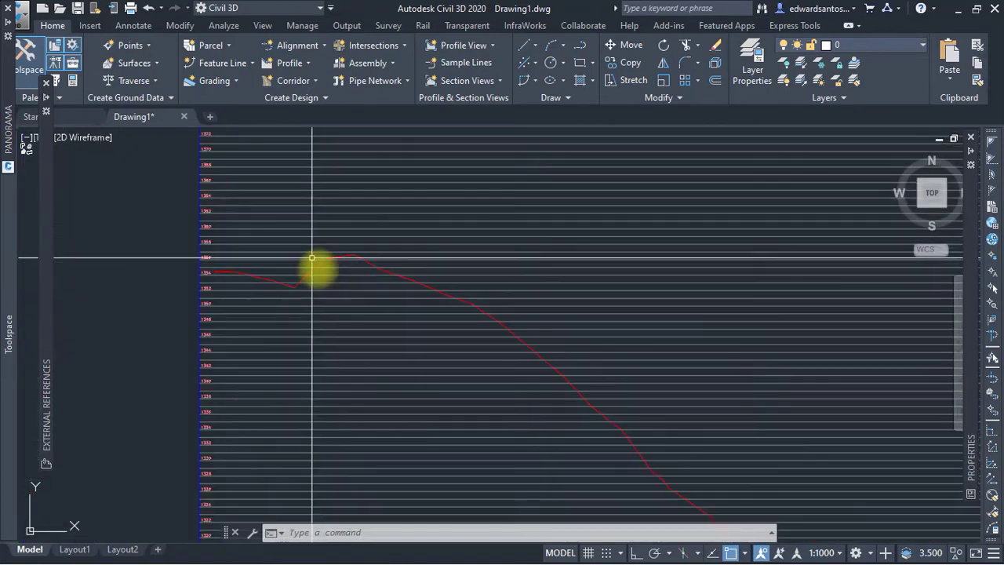
pyautogui.scroll(-3, 361, 314)
pyautogui.scroll(5, 455, 313)
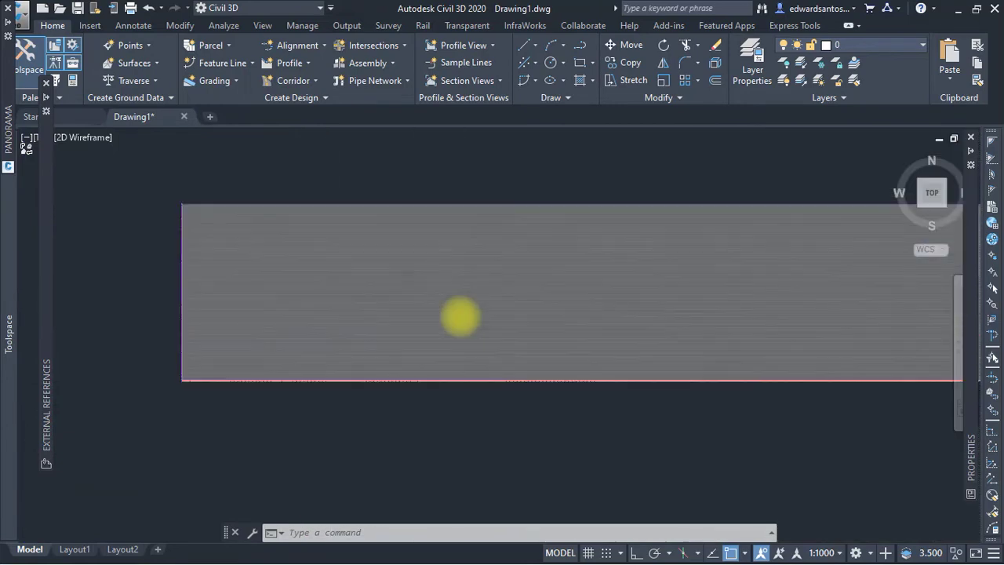
pyautogui.scroll(-3, 392, 295)
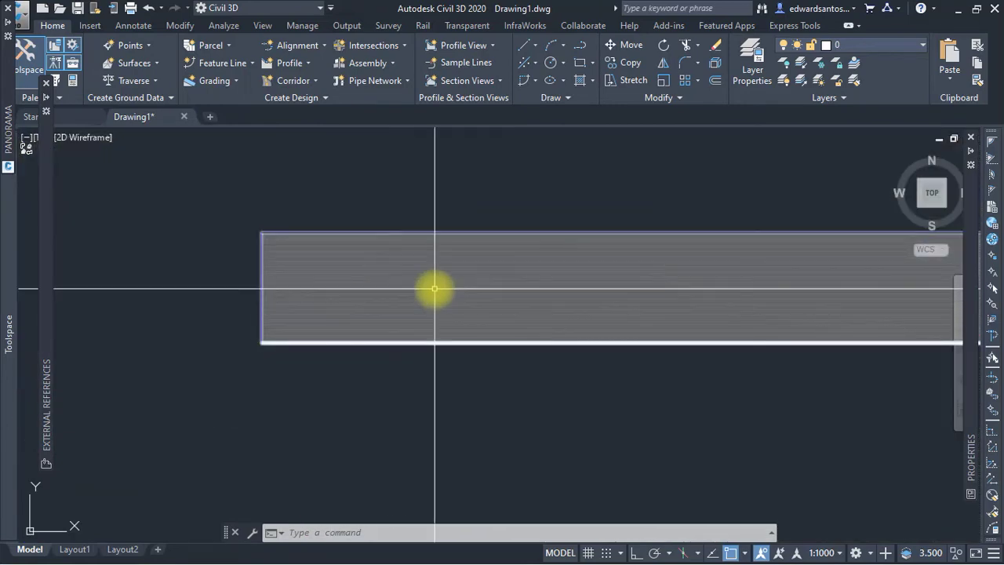
# Select the surface profile line to highlight it and review its whole length across the profile view.
pyautogui.scroll(3, 435, 289)
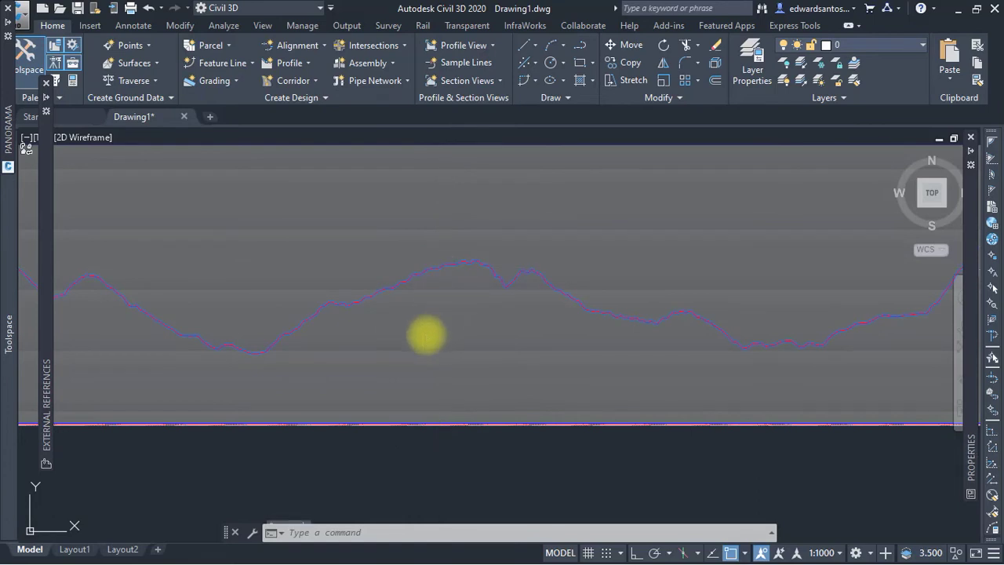
pyautogui.click(431, 329)
pyautogui.scroll(-1, 419, 337)
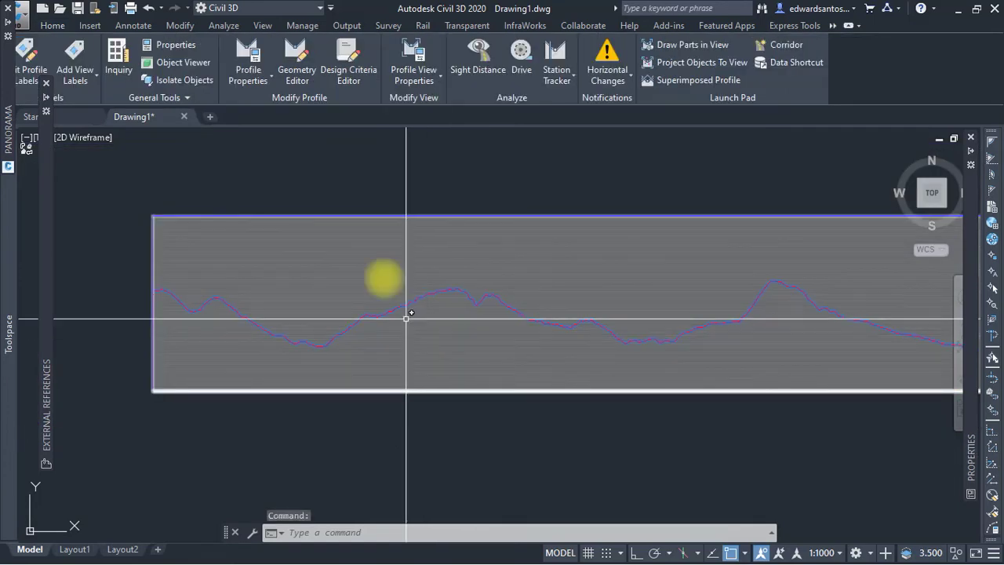
pyautogui.scroll(-2, 396, 275)
pyautogui.scroll(-4, 390, 295)
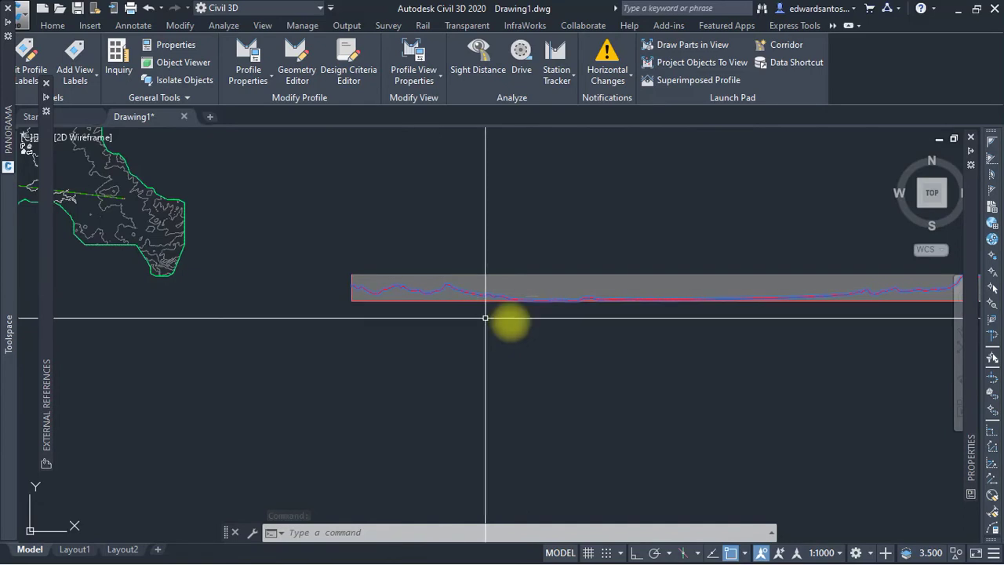
pyautogui.scroll(-2, 526, 318)
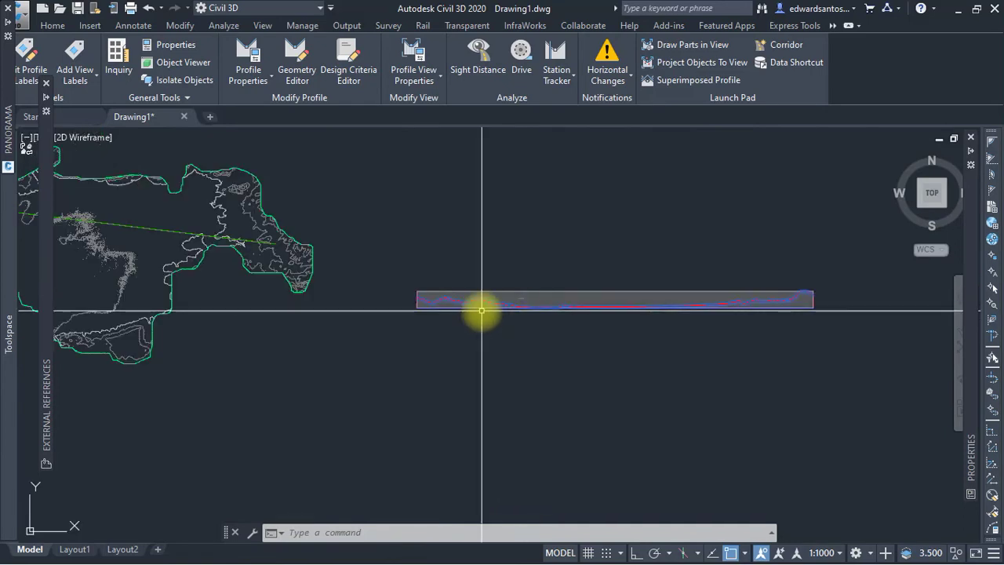